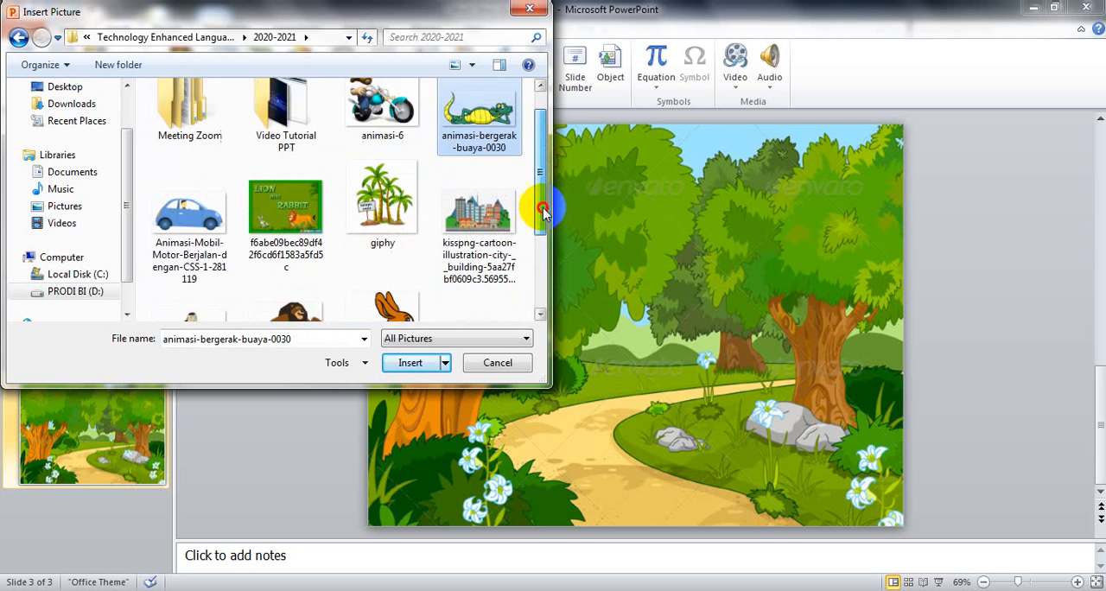
- Insert the lion and rabbit pictures, "unnamed (1)" and "unnamed (2)", together onto the forest slide
left_click(296, 233, "shift")
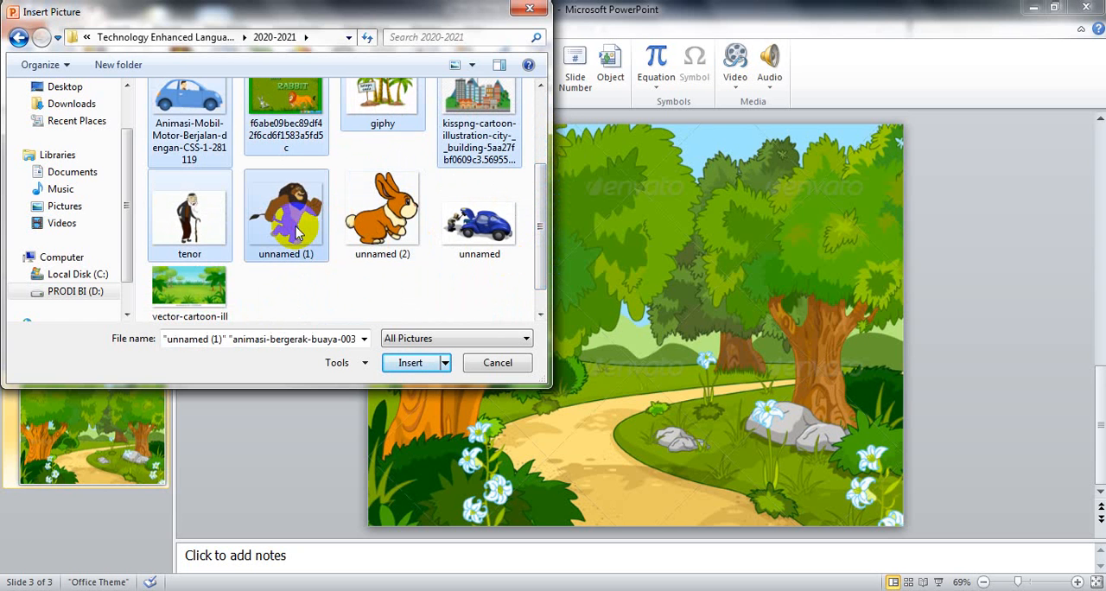
left_click(432, 123, "shift")
scroll(406, 142, "up", 1)
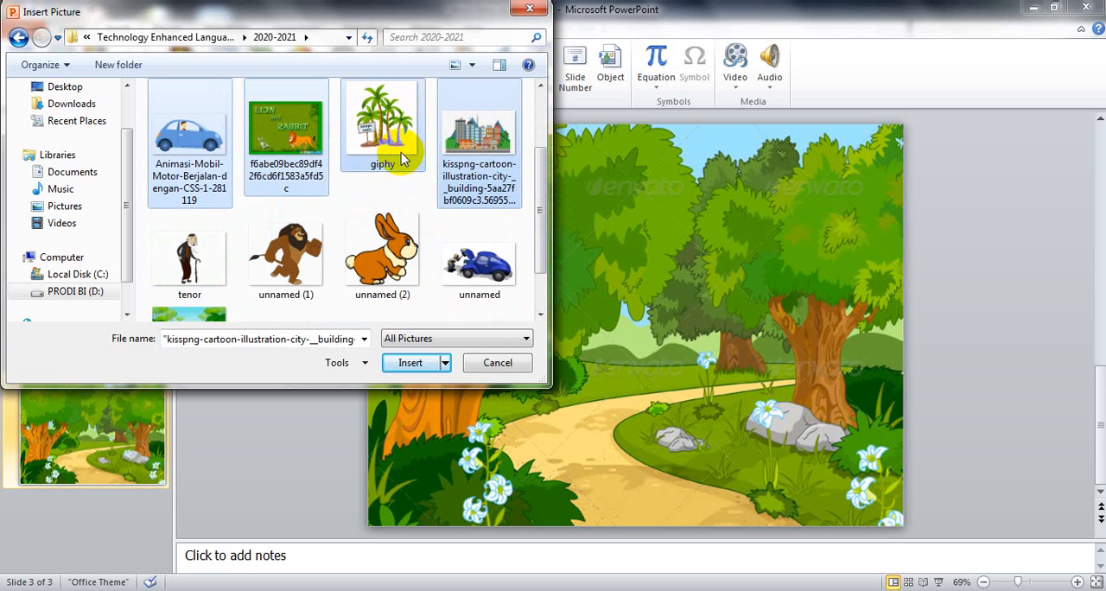
left_click(387, 152, "shift")
left_click(308, 169, "shift")
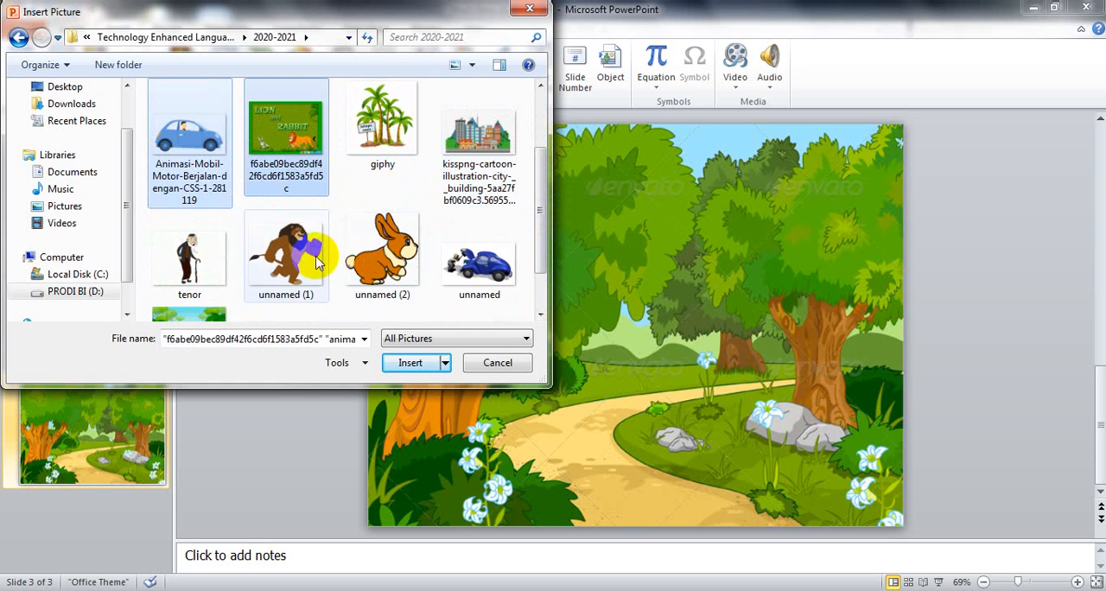
left_click(285, 250)
left_click(370, 255, "shift")
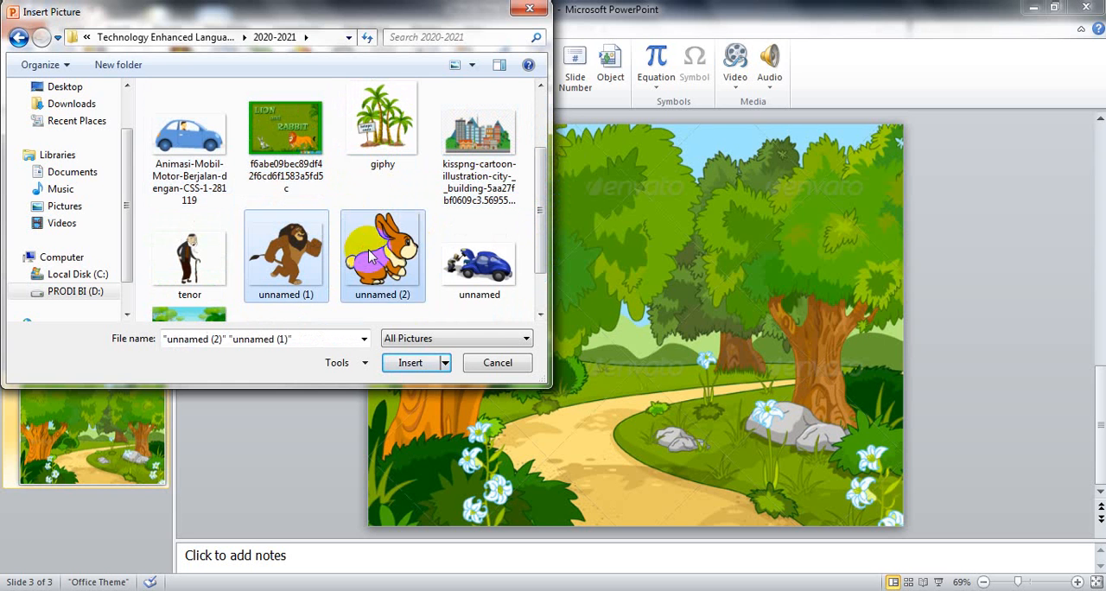
left_click(411, 363)
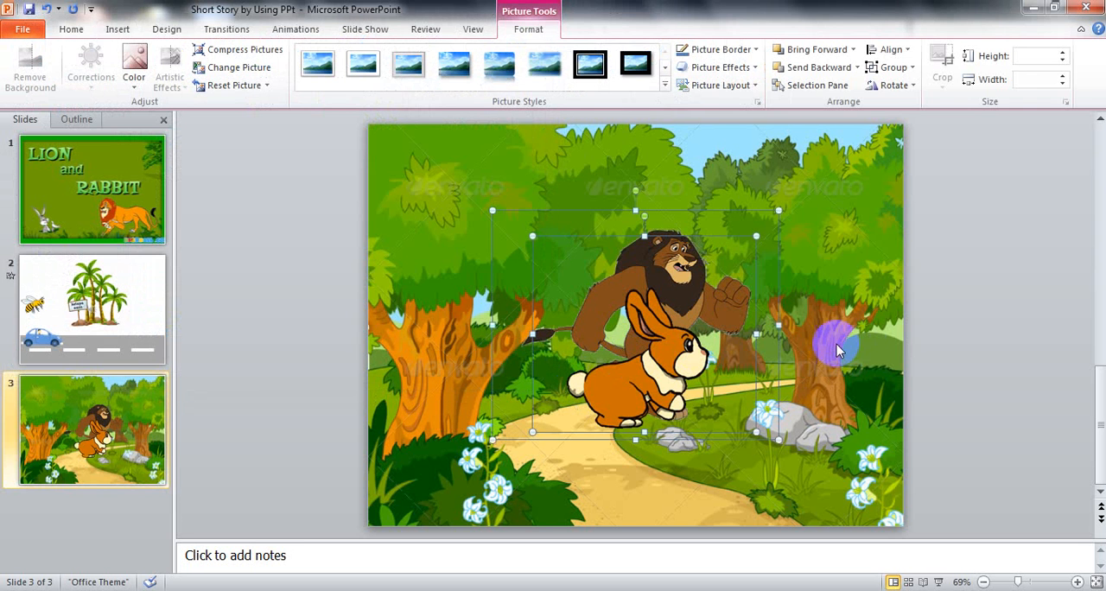
- Insert the crocodile picture "animasi-bergerak-buaya-0030" onto the forest slide
left_click(117, 31)
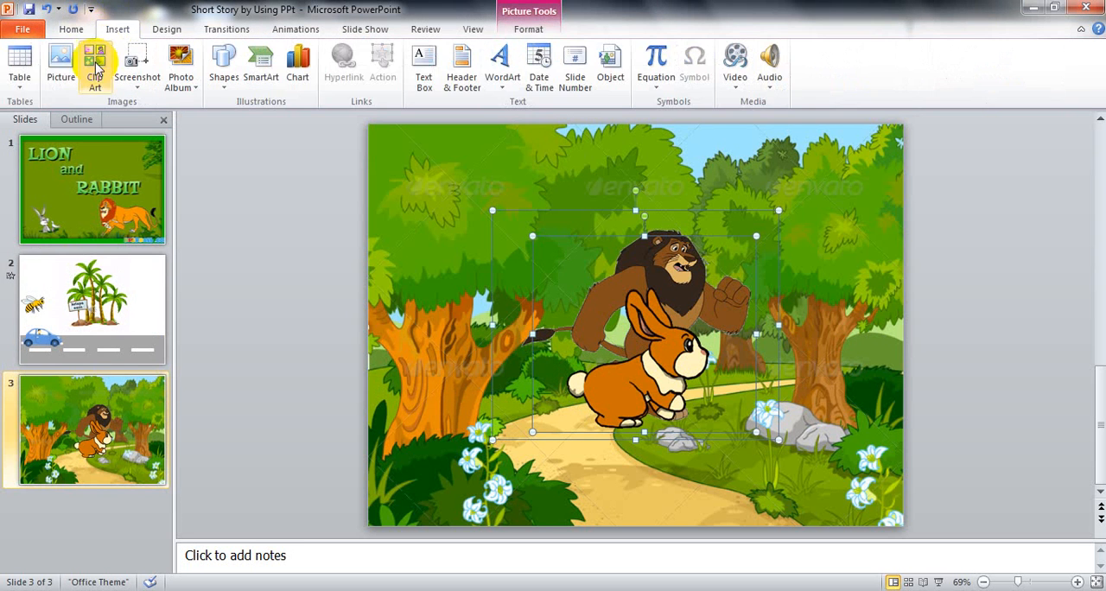
left_click(61, 57)
left_click(490, 143)
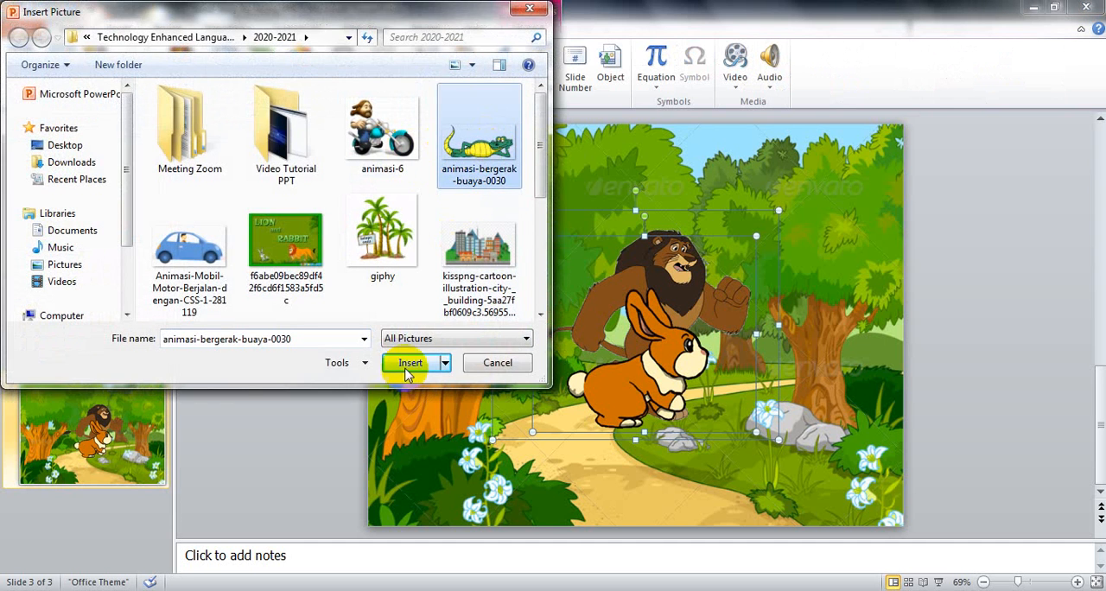
left_click(411, 362)
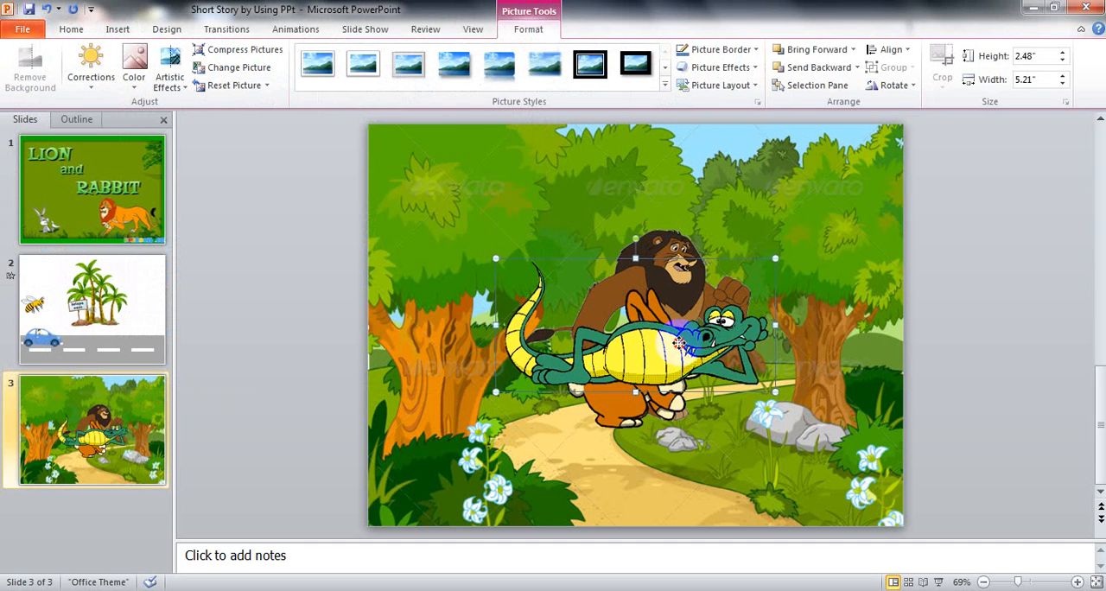
- Spread the overlapping animals apart: crocodile to the slide's upper left, rabbit to the lower left, lion to the lower right
left_click_drag(675, 342, 494, 243)
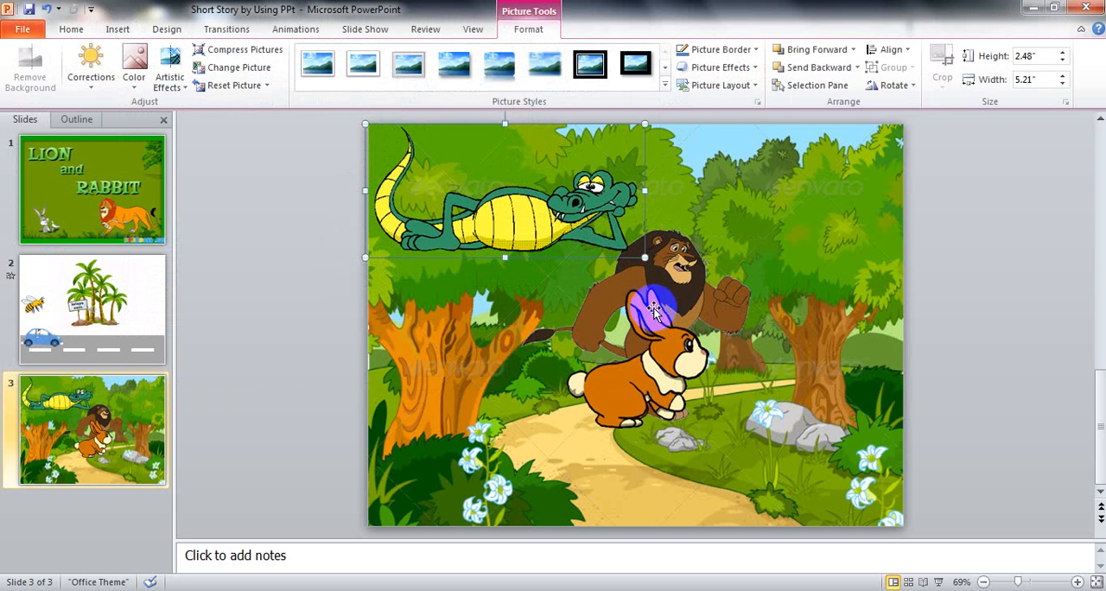
left_click_drag(632, 296, 436, 367)
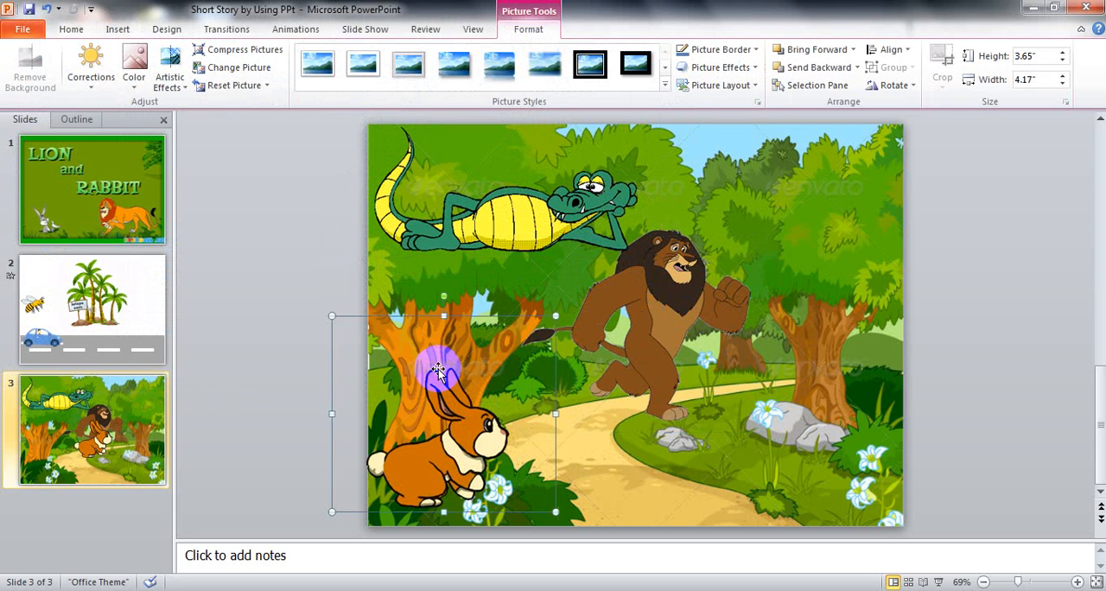
left_click_drag(649, 315, 813, 472)
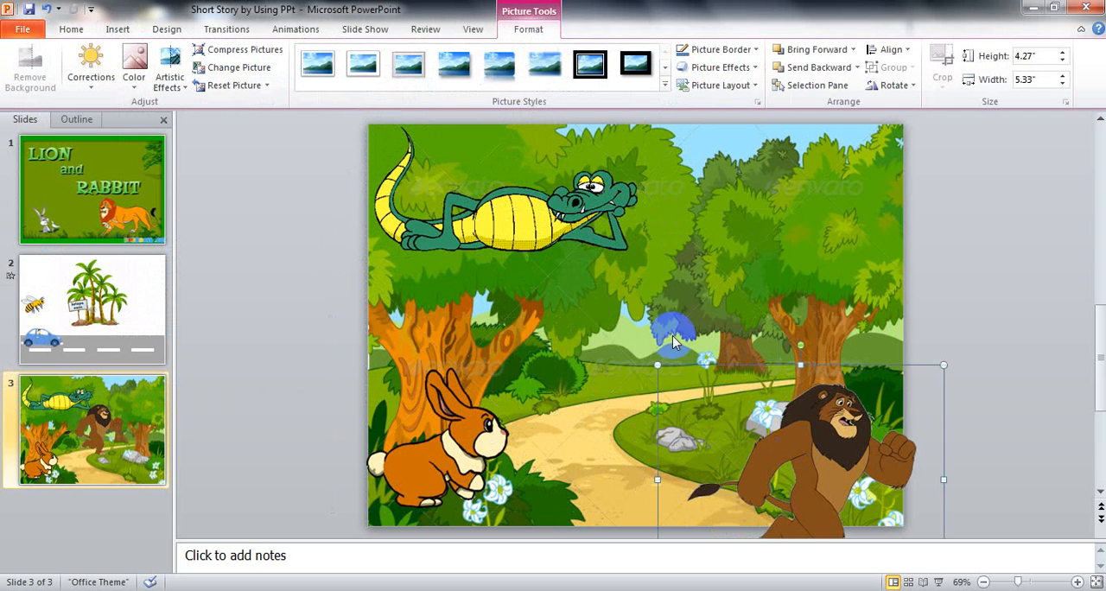
- Move the crocodile to the far end of the forest path and shrink it to about 0.58" high by 1.23" wide
left_click_drag(512, 232, 654, 357)
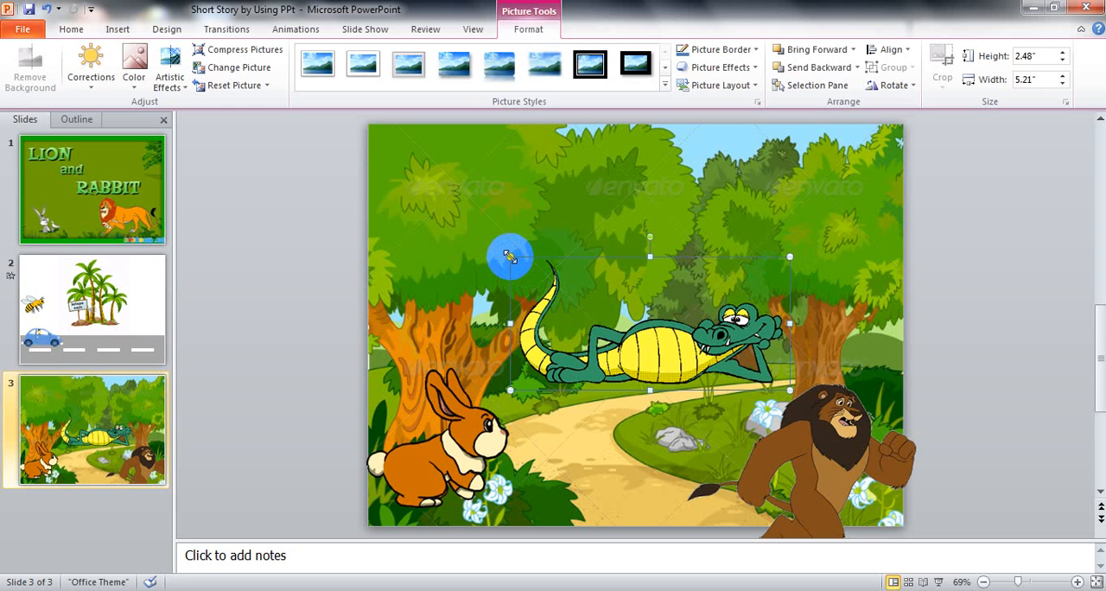
left_click_drag(510, 256, 660, 358)
left_click_drag(753, 369, 689, 375)
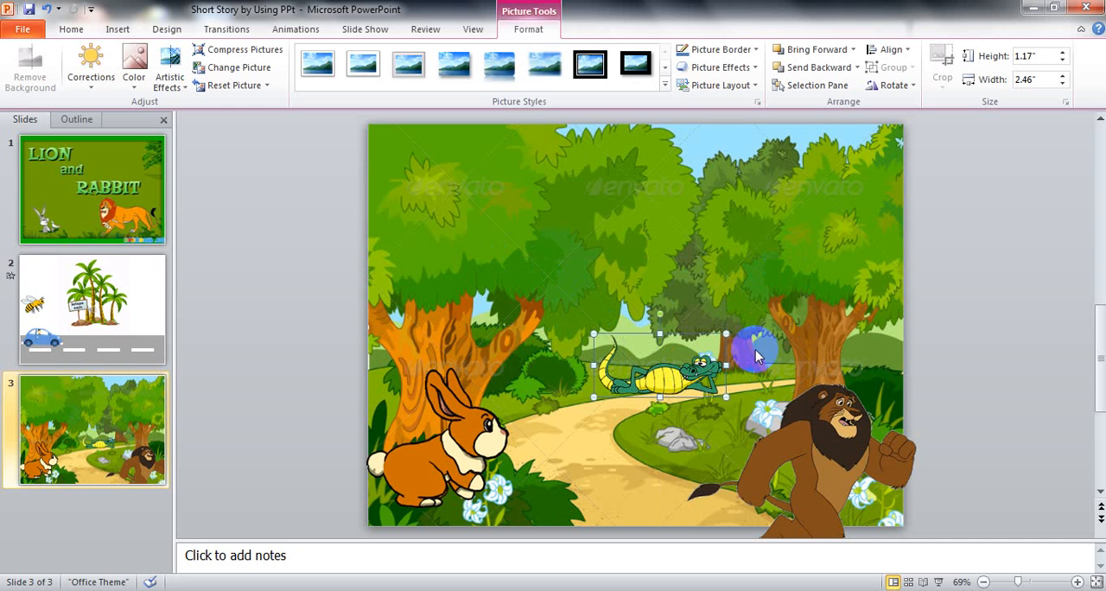
left_click_drag(726, 332, 724, 362)
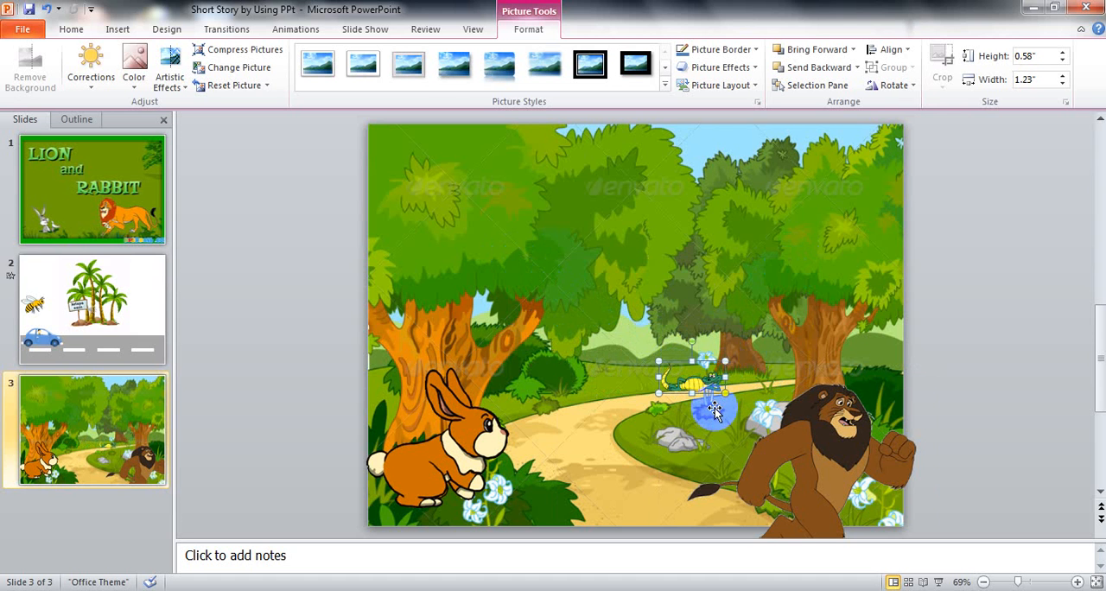
- Move the rabbit aside to the slide's upper right, and place the lion by the left tree, shrunk to about 2.6" by 3.25"
left_click(668, 484)
left_click_drag(481, 447, 780, 216)
left_click(845, 436)
left_click_drag(845, 436, 509, 357)
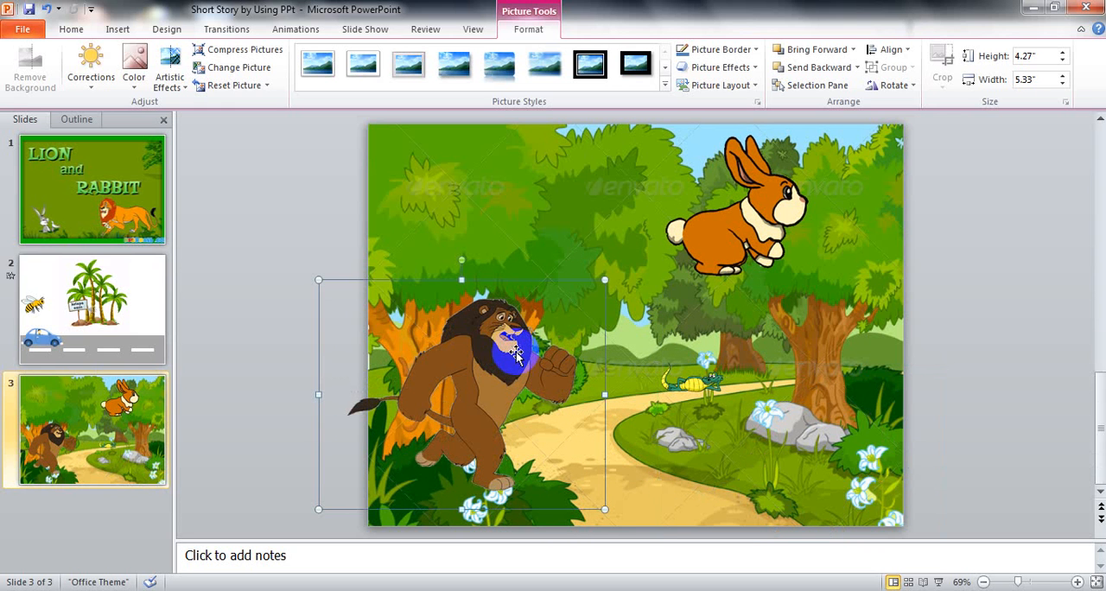
left_click(604, 280)
left_click_drag(605, 280, 469, 434)
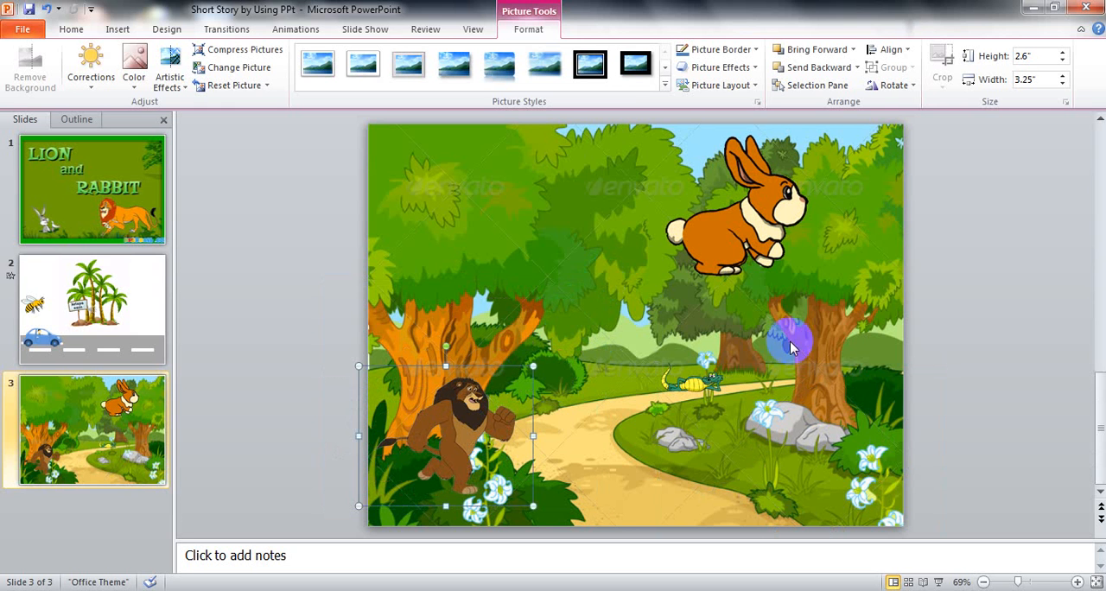
- Place the rabbit on the path in front of the lion and shrink it to about 1.17" high by 1.33" wide
left_click(764, 230)
left_click_drag(764, 230, 674, 441)
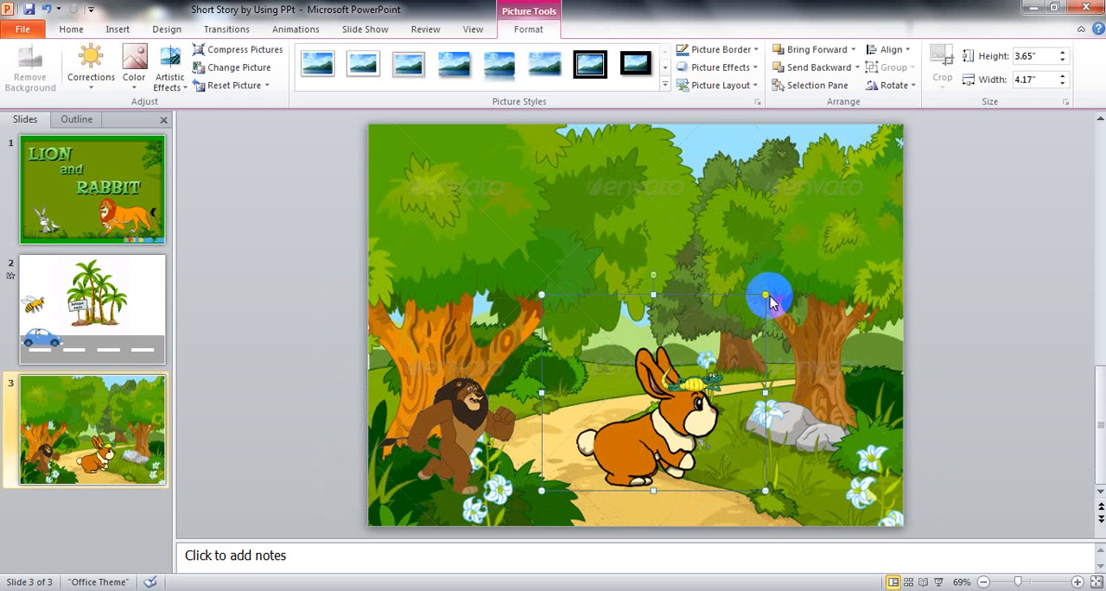
left_click_drag(765, 296, 585, 490)
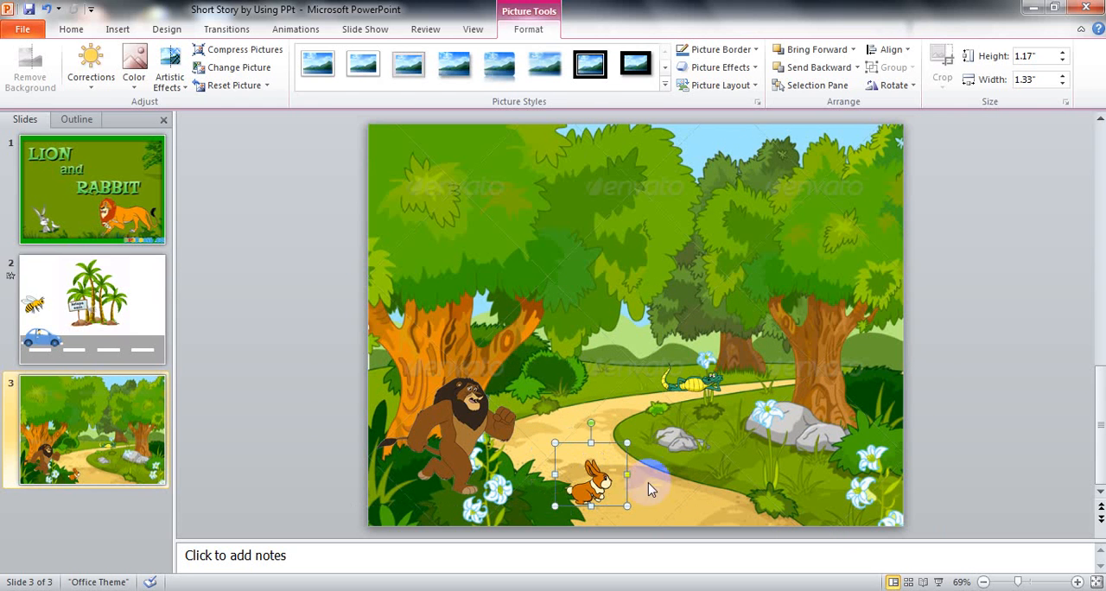
left_click(675, 482)
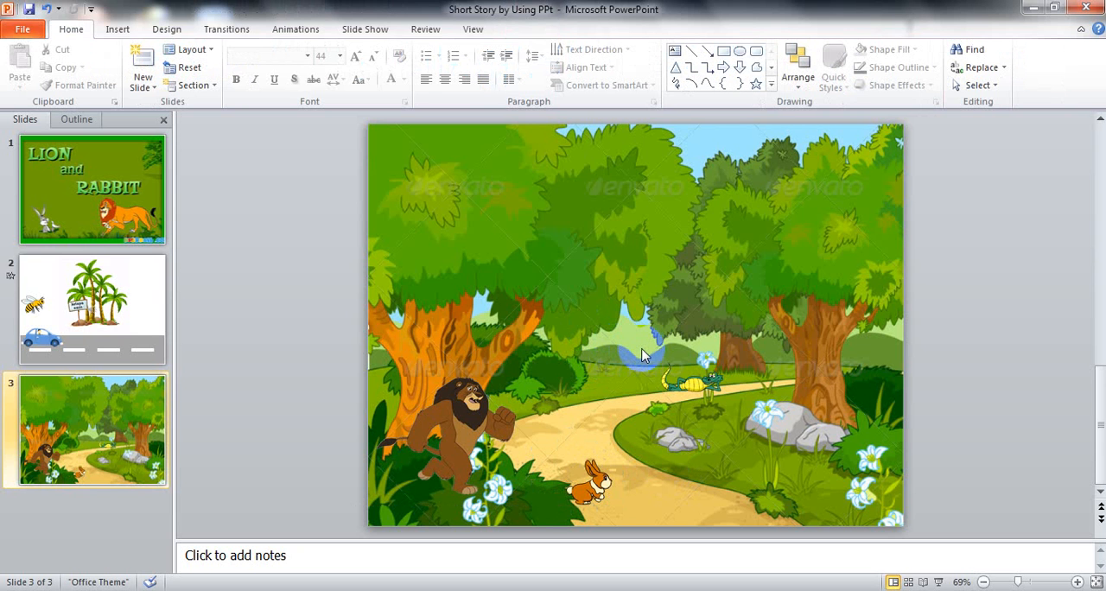
- Add a Right motion path animation to the lion picture
left_click(459, 415)
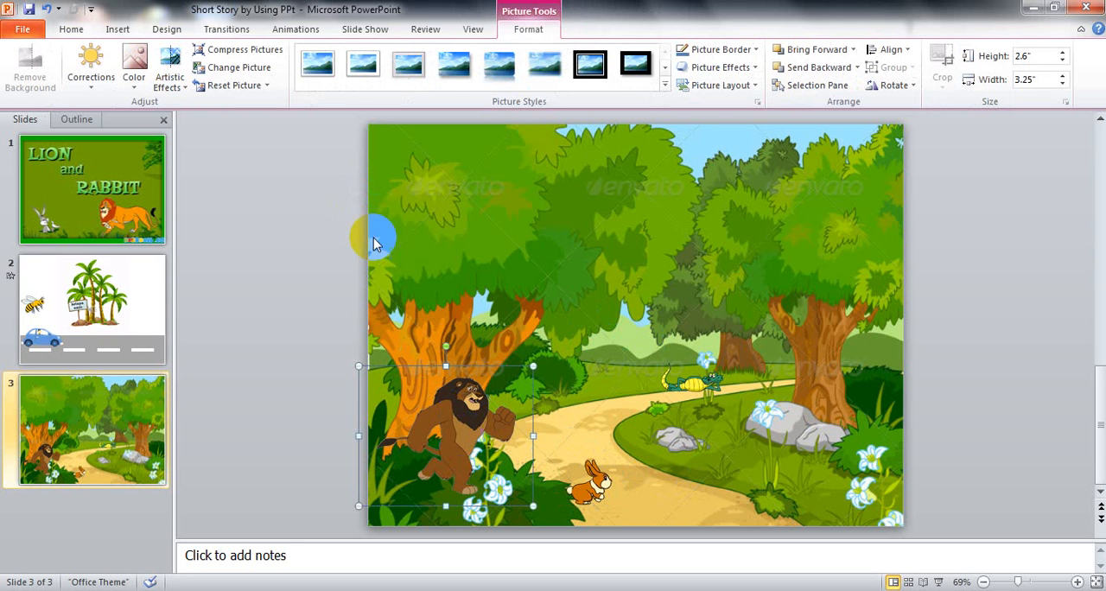
left_click(299, 35)
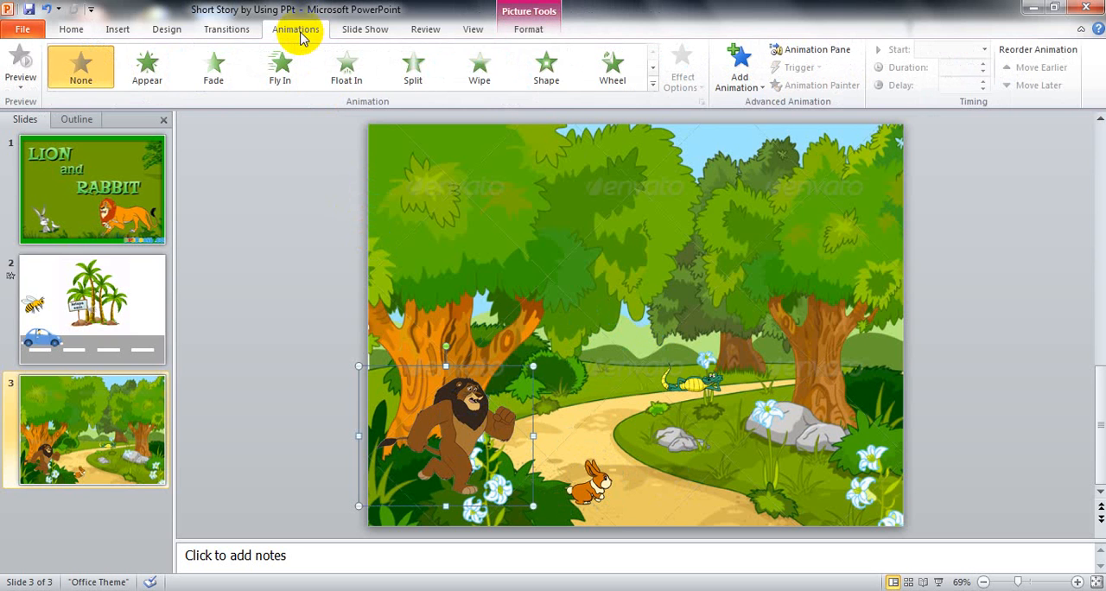
left_click(739, 78)
left_click(801, 53)
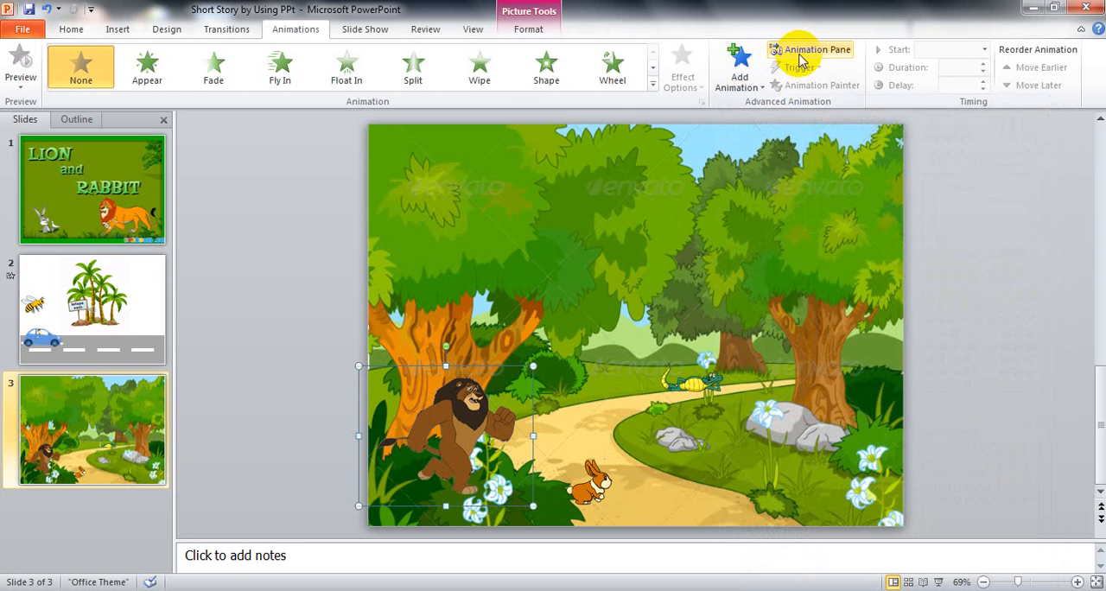
left_click(751, 91)
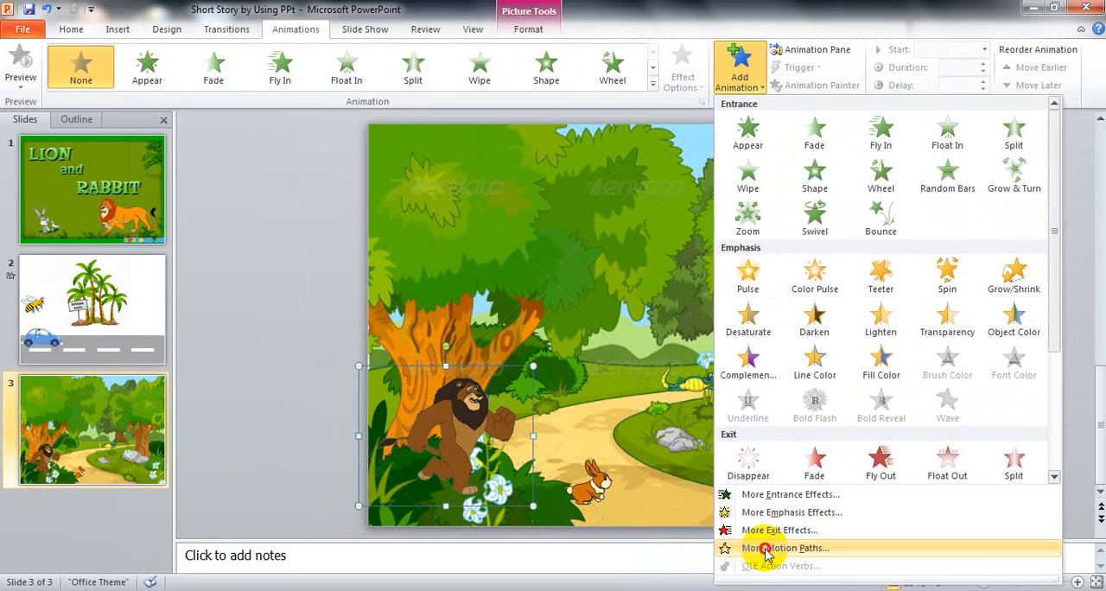
left_click(547, 506)
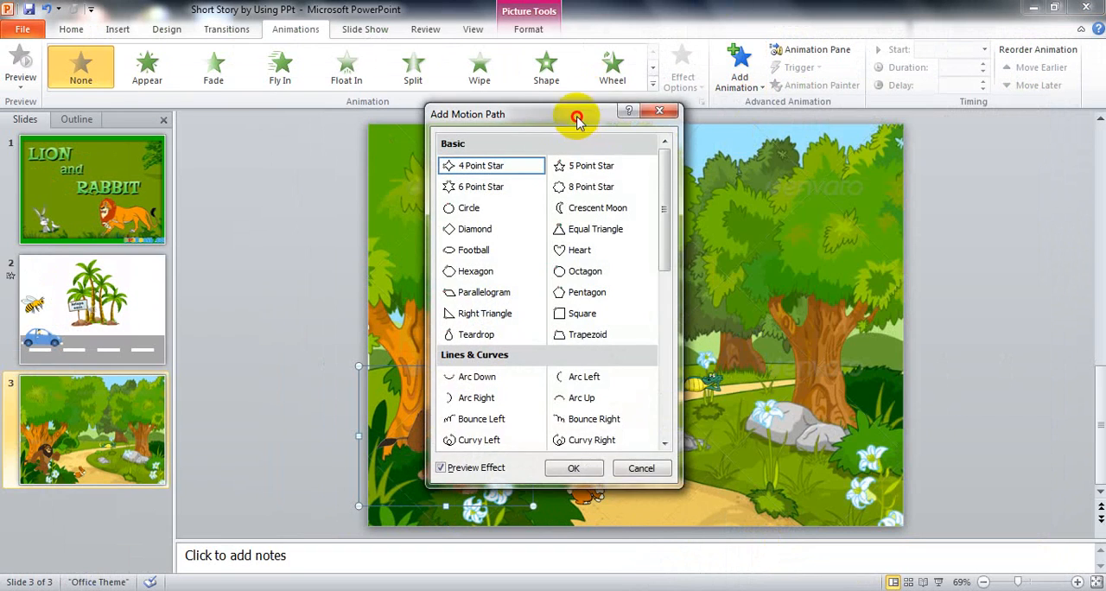
left_click_drag(575, 113, 773, 98)
left_click_drag(864, 217, 865, 337)
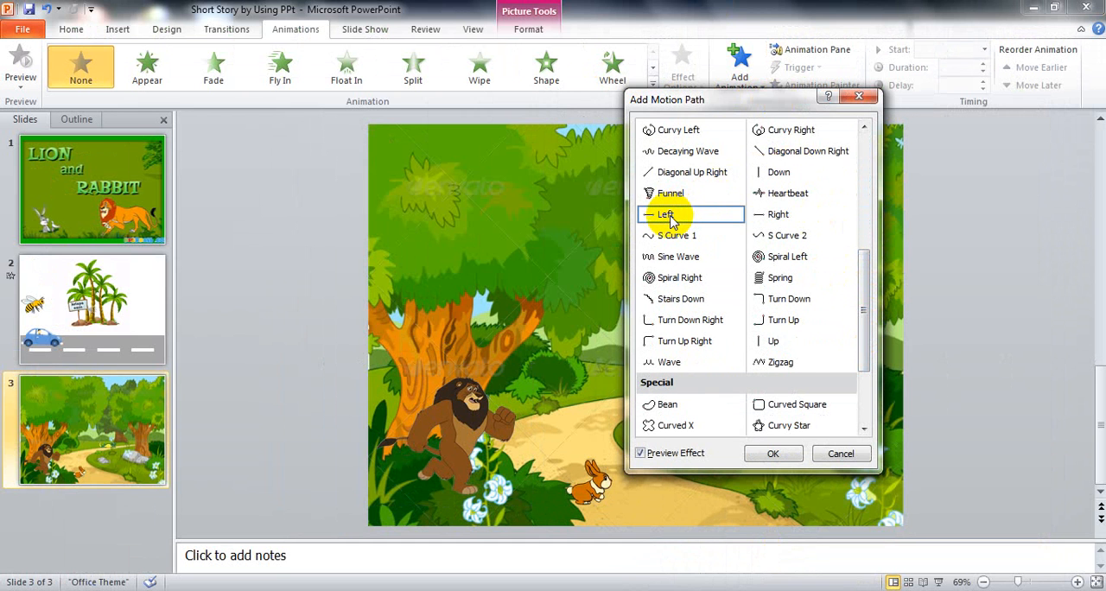
left_click(780, 218)
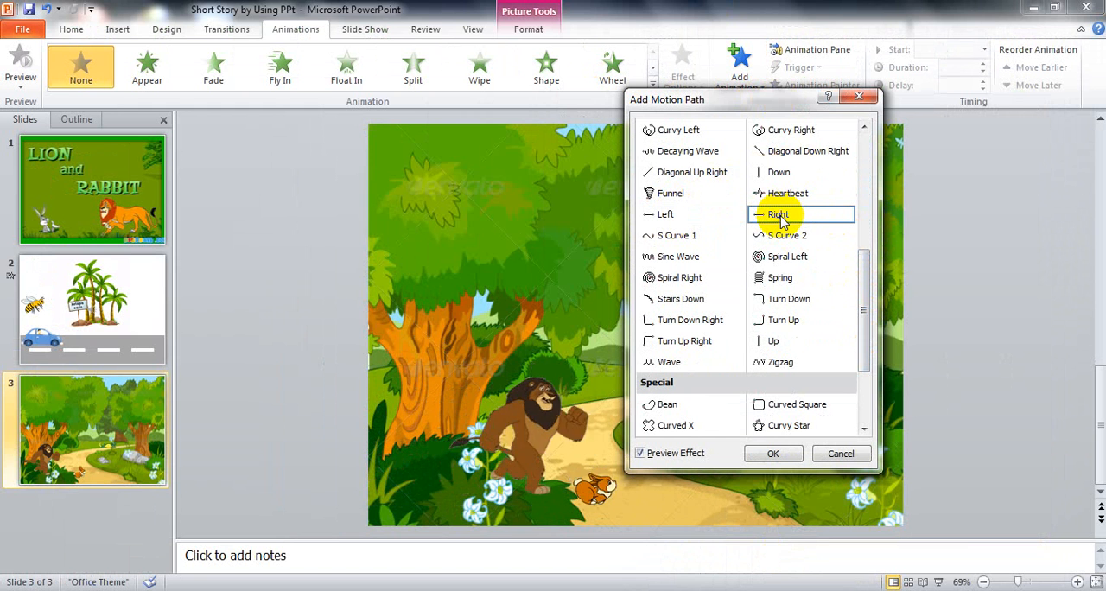
left_click(773, 454)
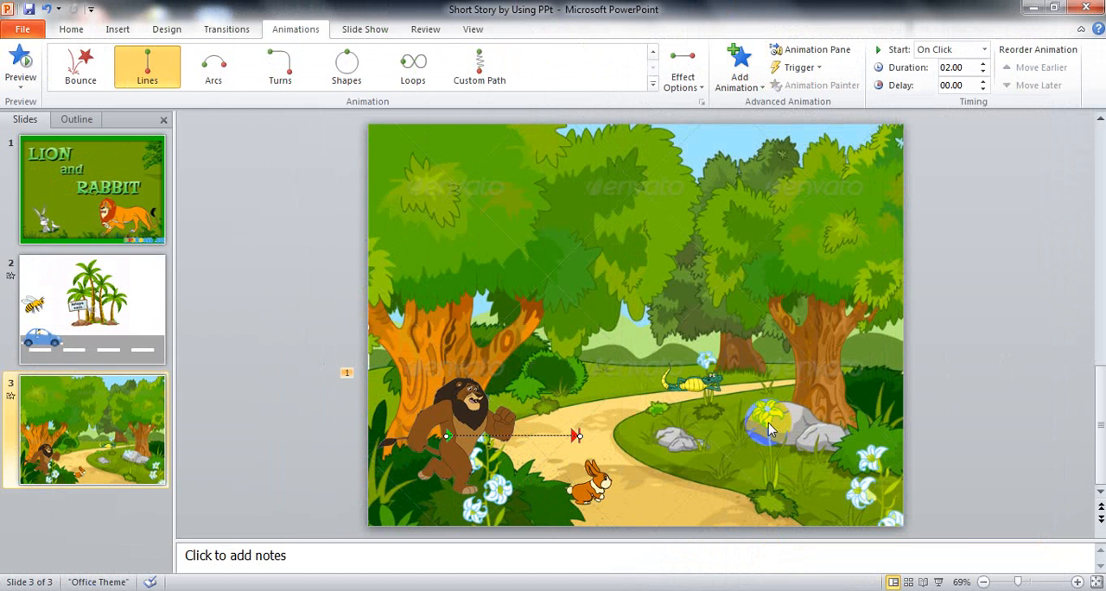
- Extend both ends of the lion's motion path beyond the left and right edges of the slide, previewing the animation
left_click(804, 52)
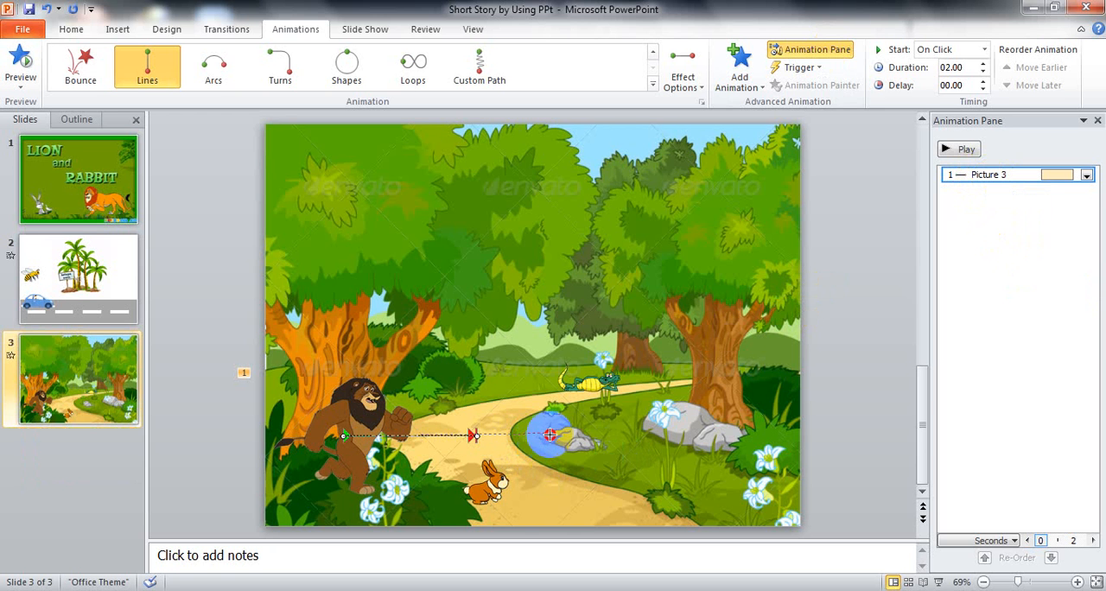
left_click_drag(551, 434, 887, 437)
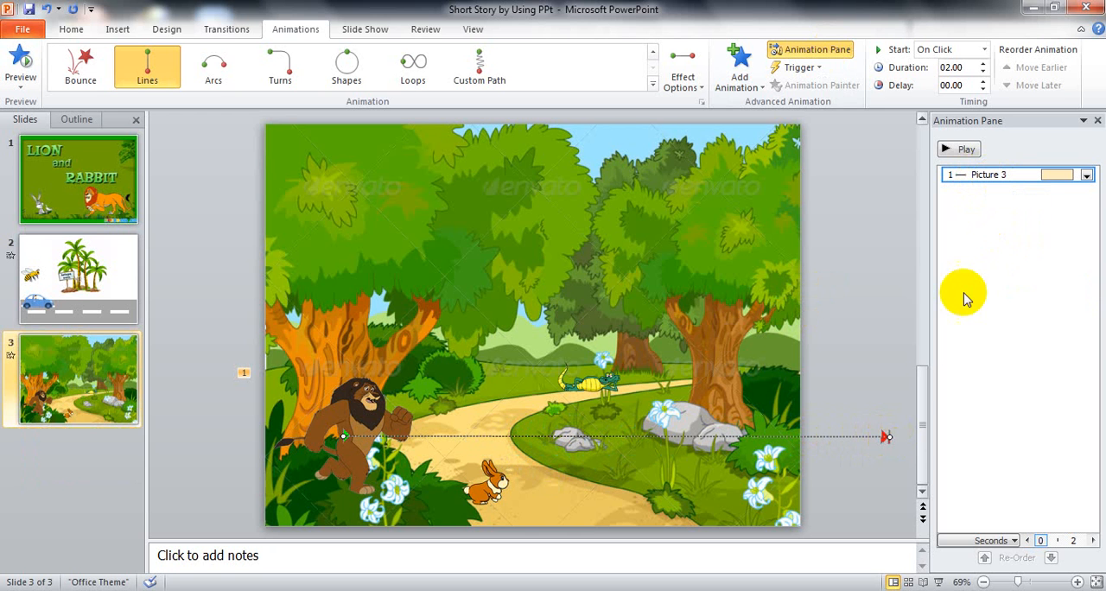
left_click(967, 149)
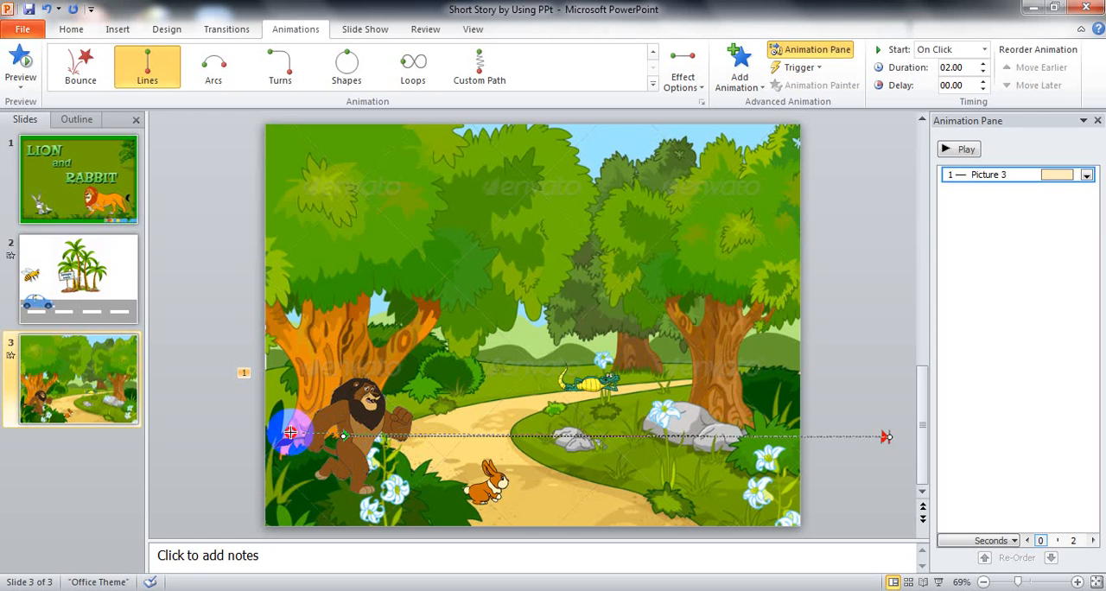
left_click_drag(281, 436, 190, 436)
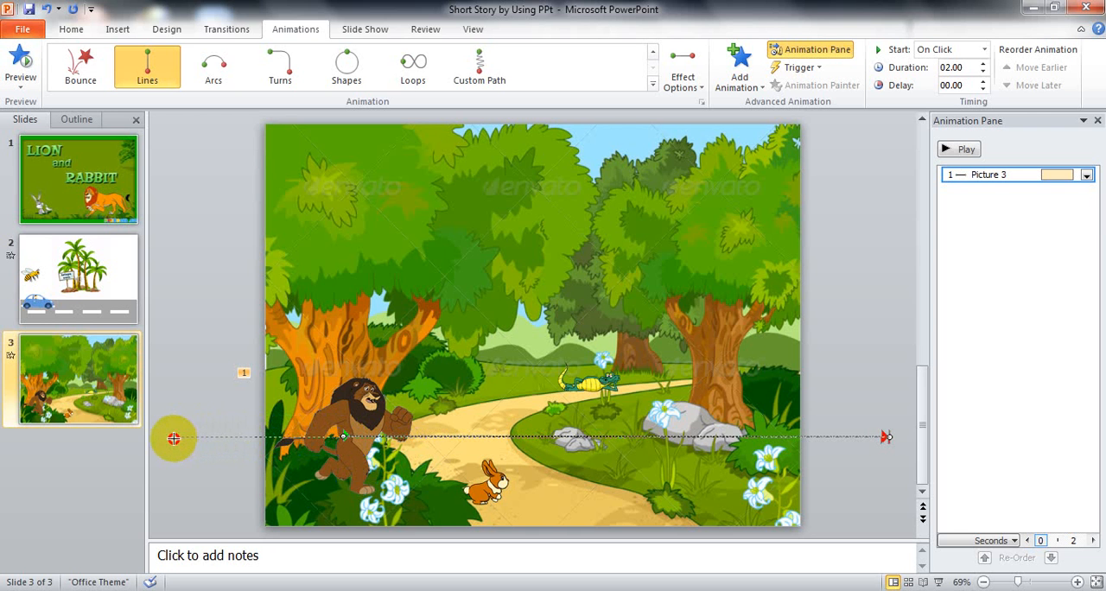
left_click(964, 149)
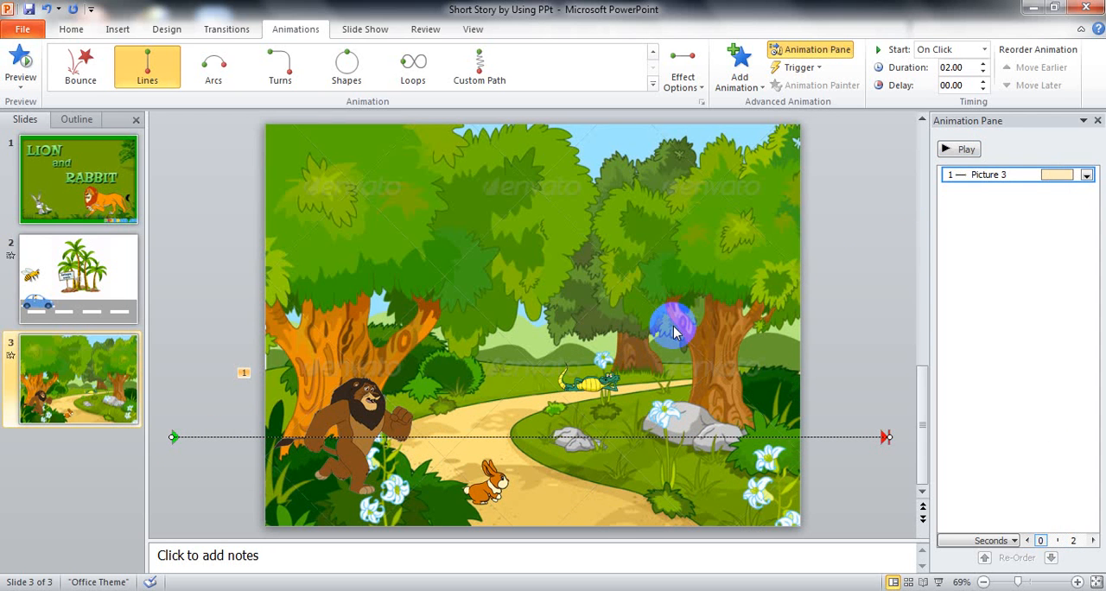
- Add a Right motion path to the rabbit, extend its end beyond the slide's right edge and preview it
left_click(491, 482)
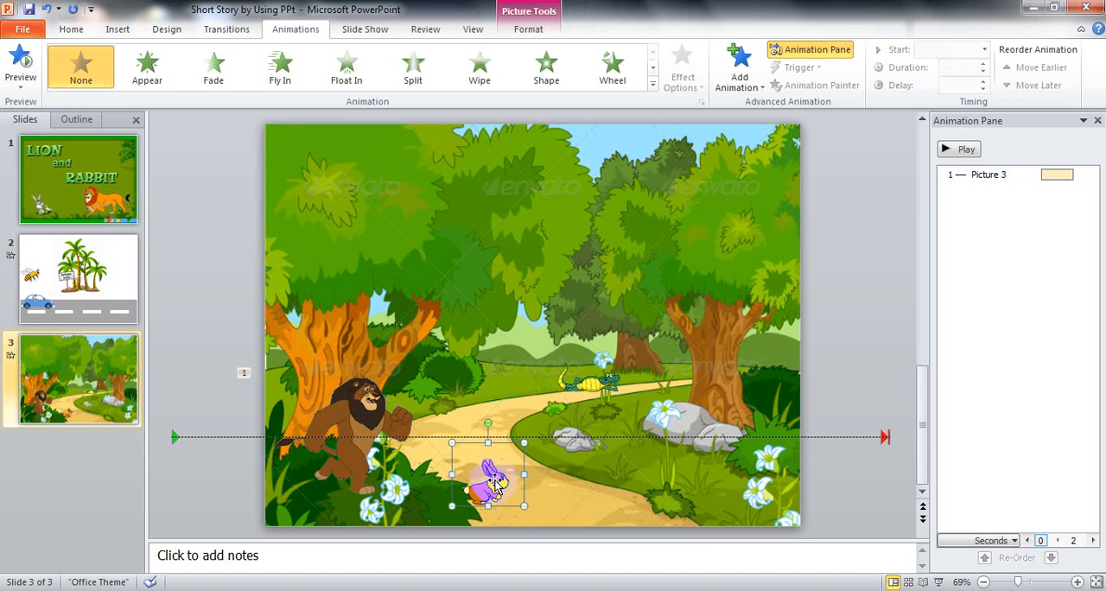
left_click(755, 82)
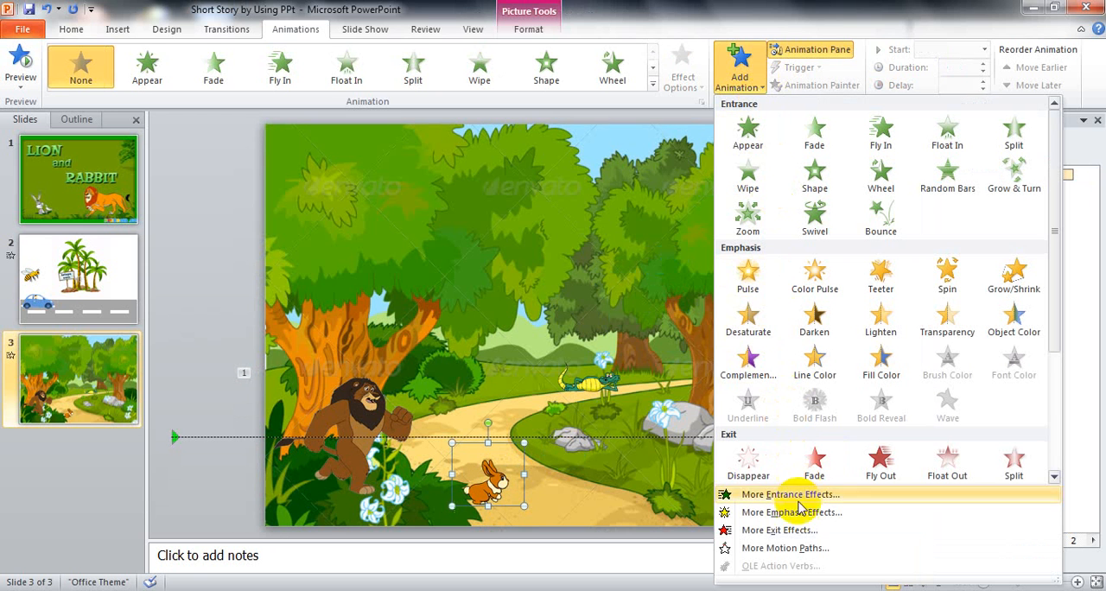
left_click(782, 548)
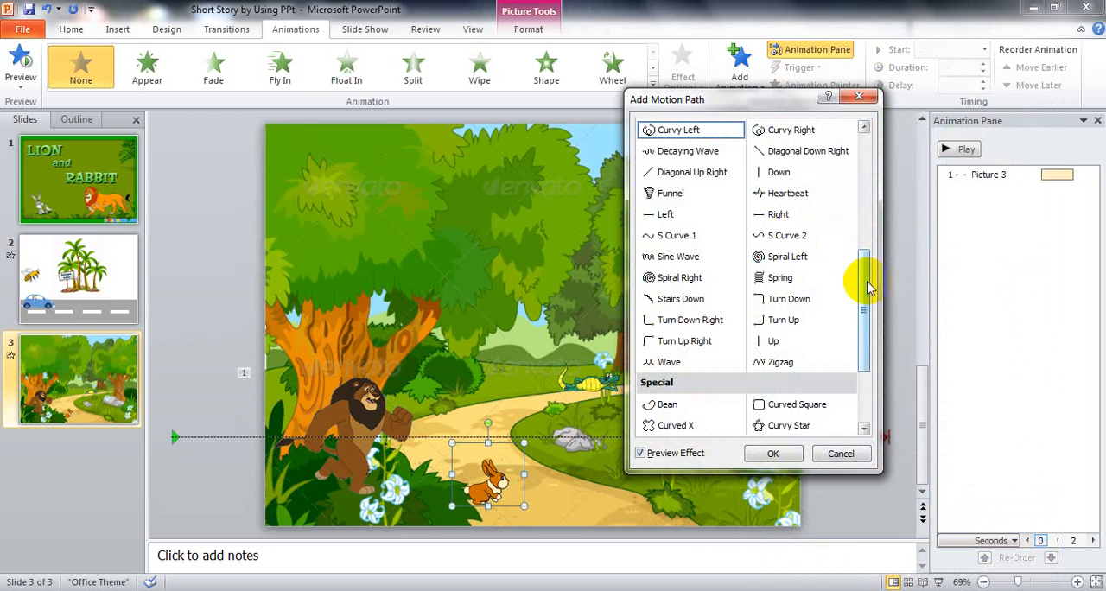
left_click(773, 214)
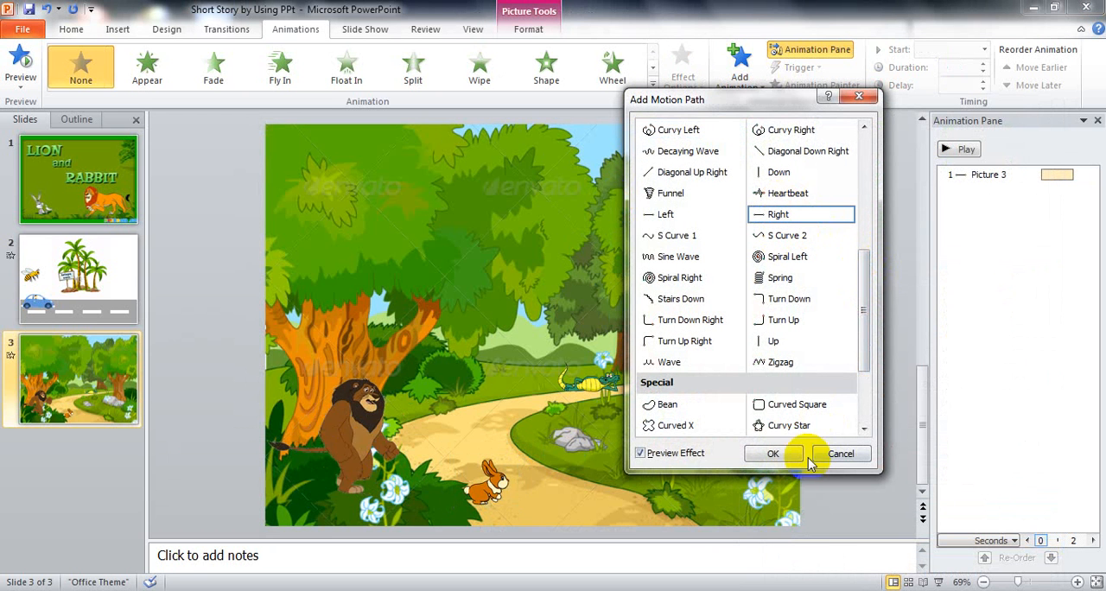
left_click(777, 456)
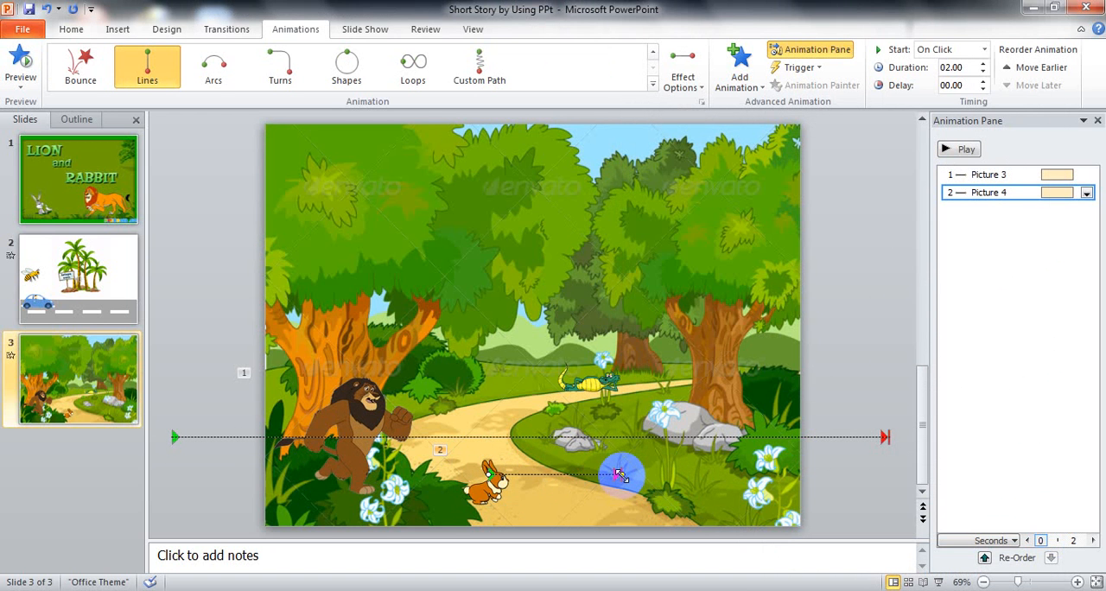
left_click_drag(621, 474, 913, 477)
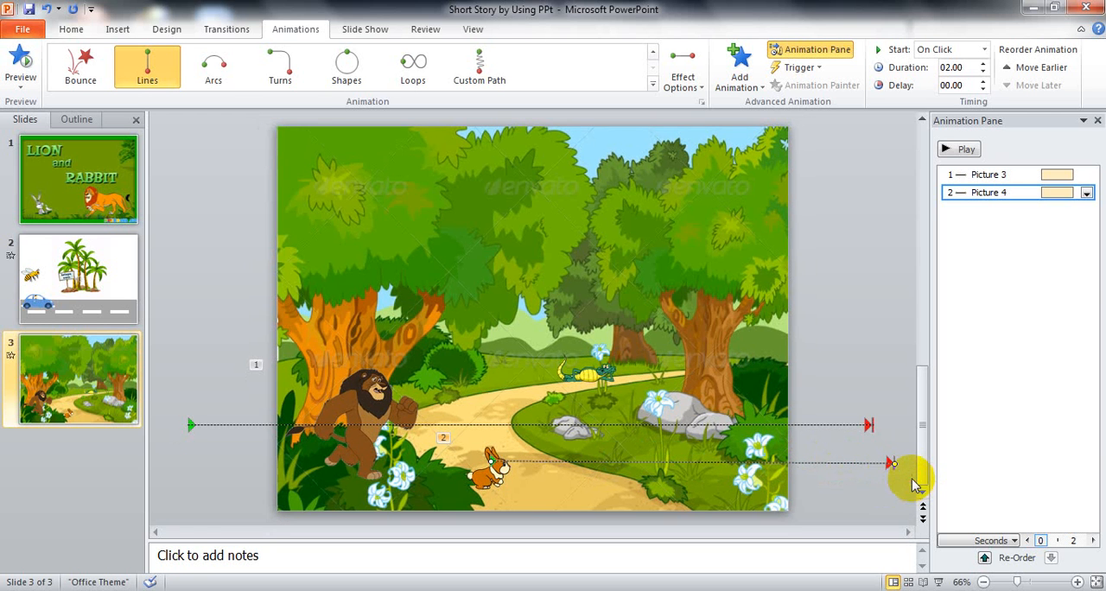
left_click(964, 149)
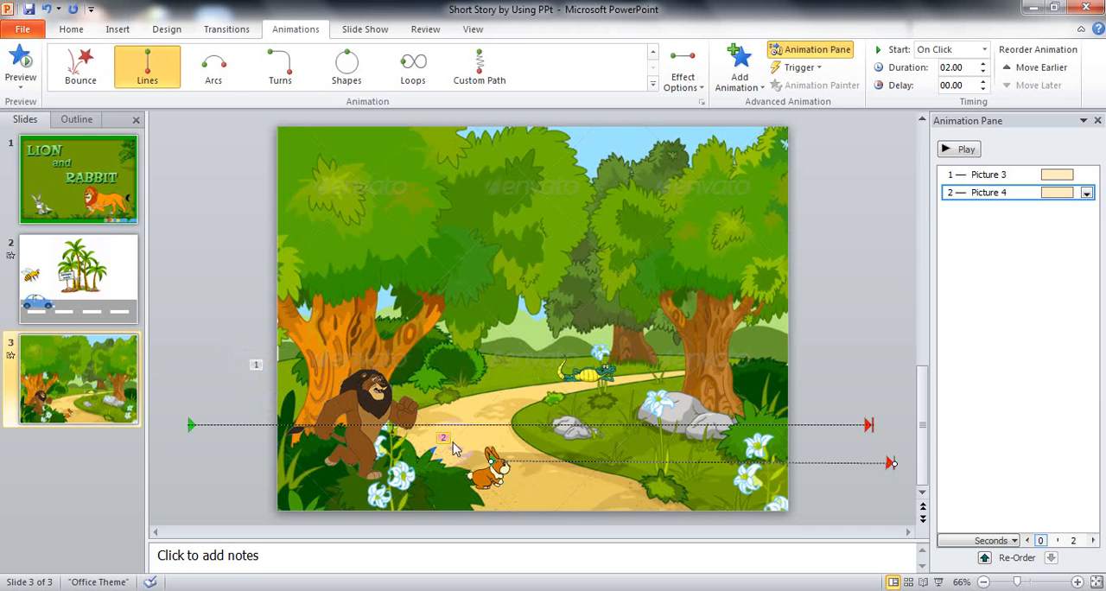
left_click(1037, 173)
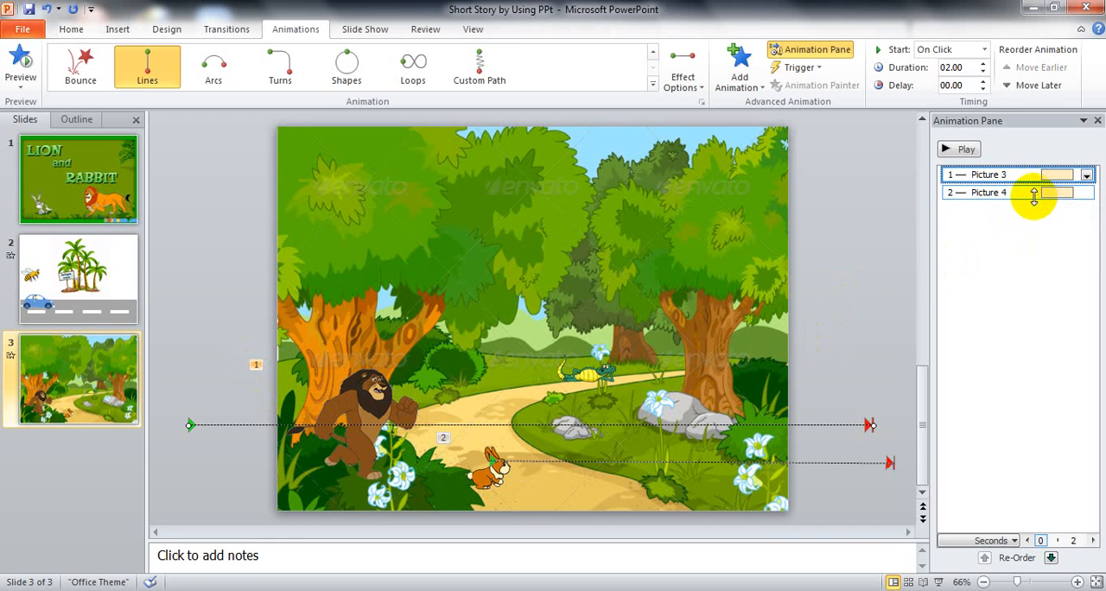
left_click(1034, 192)
left_click(1024, 253)
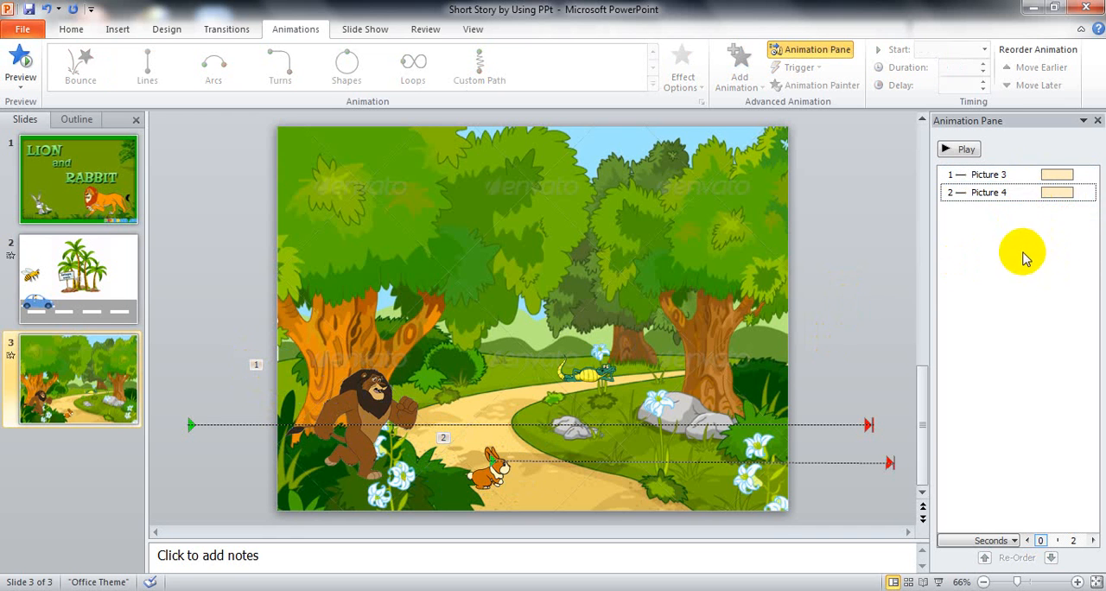
- Set the start of both the lion's and the rabbit's motion path animations to With Previous
left_click(998, 176)
left_click(998, 188)
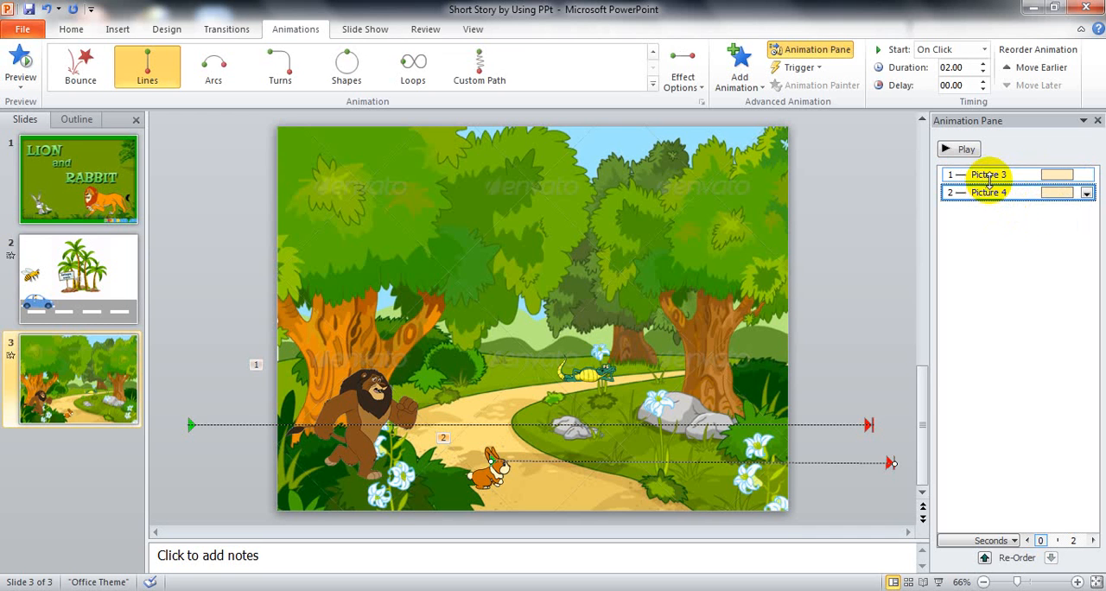
left_click(990, 177)
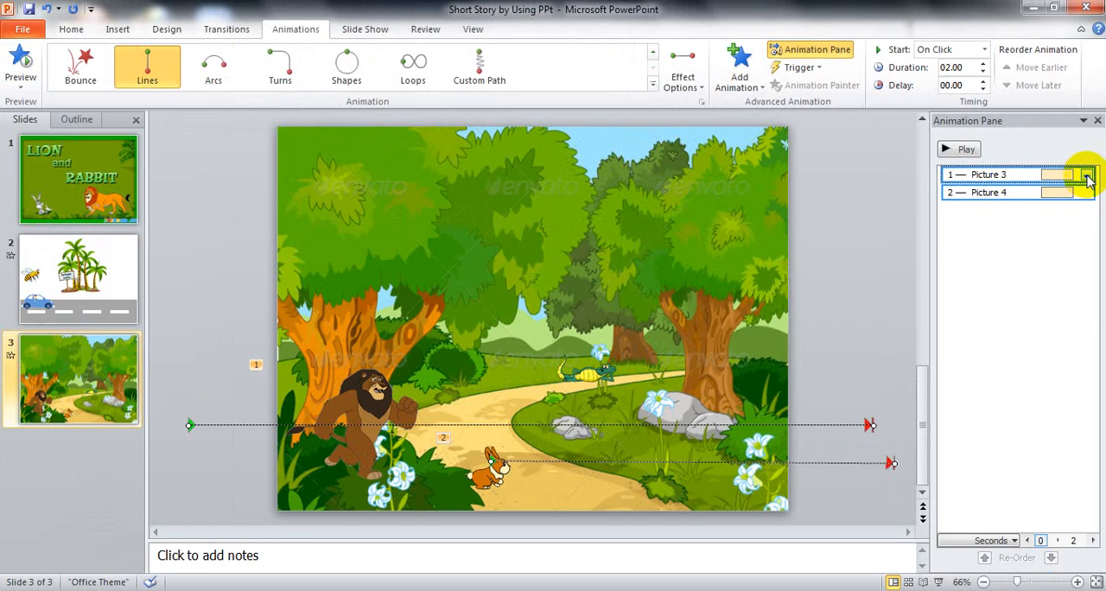
left_click(1087, 177)
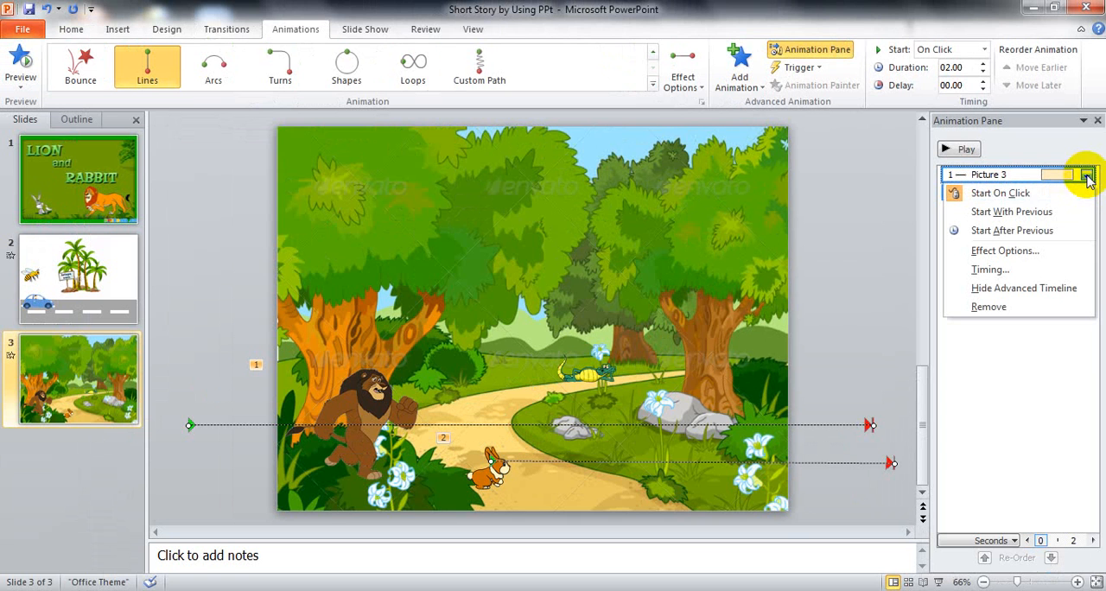
left_click(996, 250)
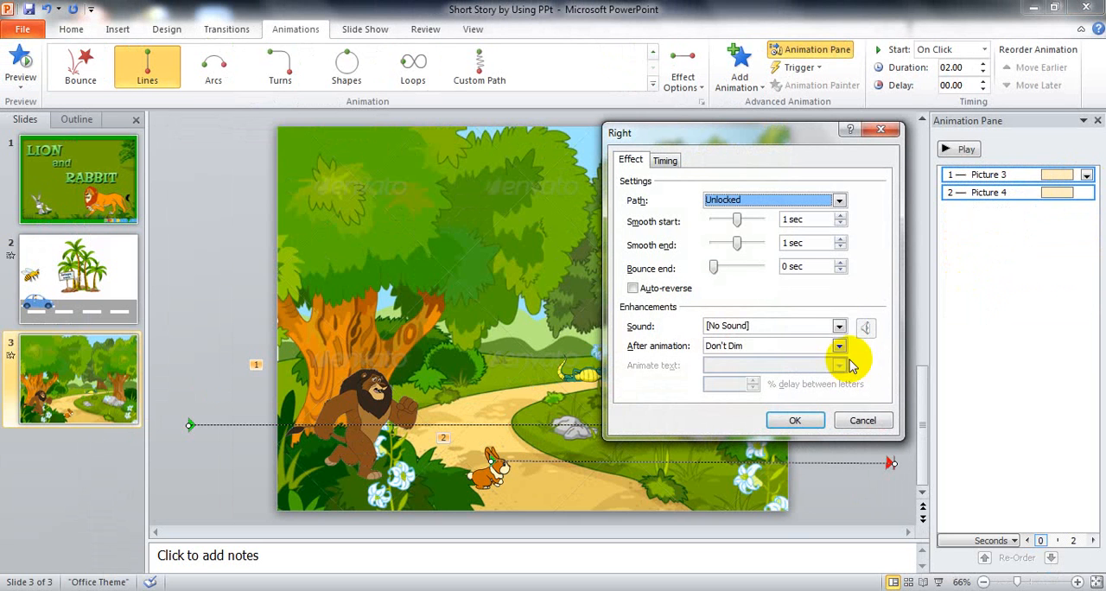
left_click(666, 163)
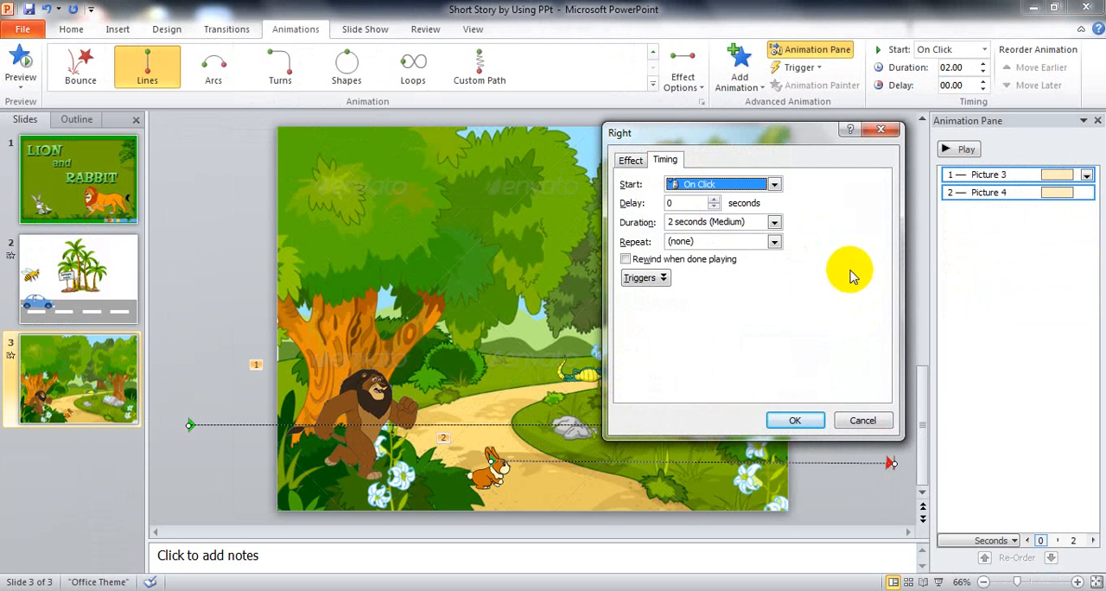
left_click(775, 185)
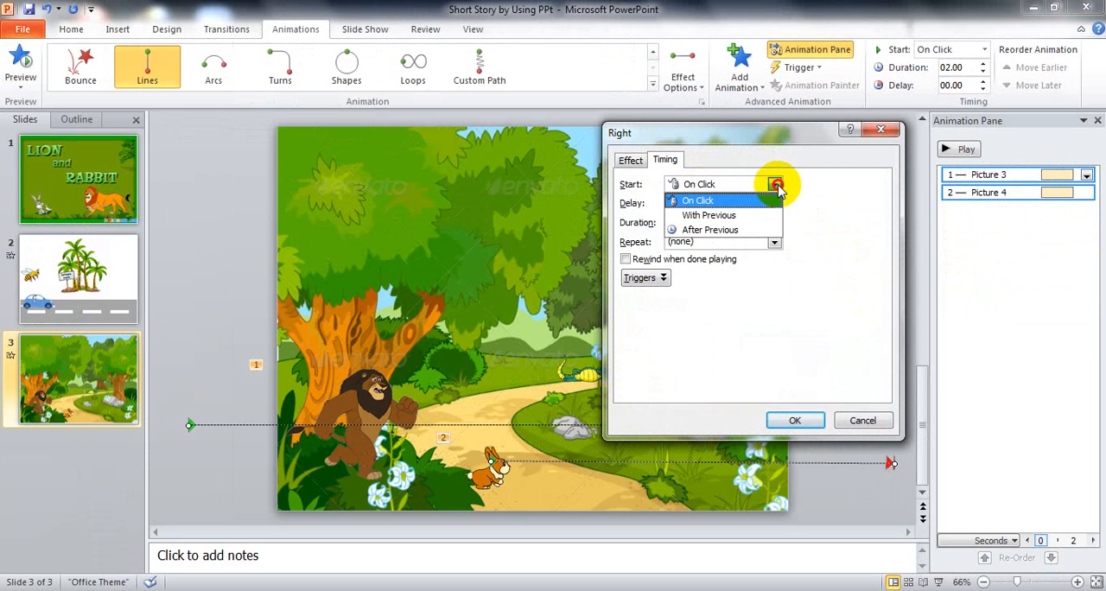
left_click(731, 219)
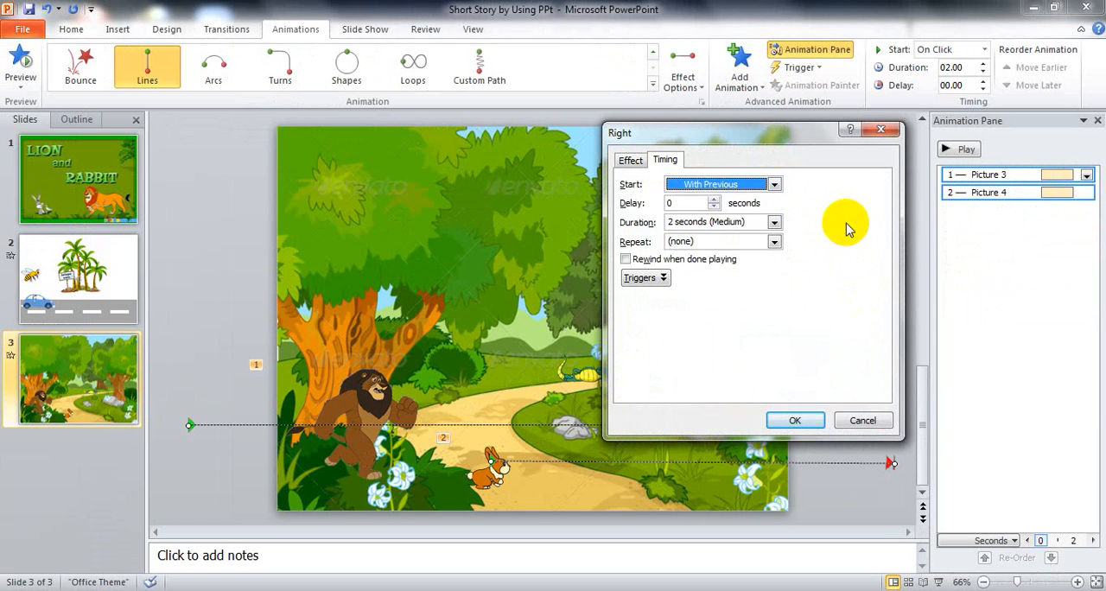
- Set the duration of the two selected motion path animations to 7 seconds
left_click(673, 224)
left_click(667, 223)
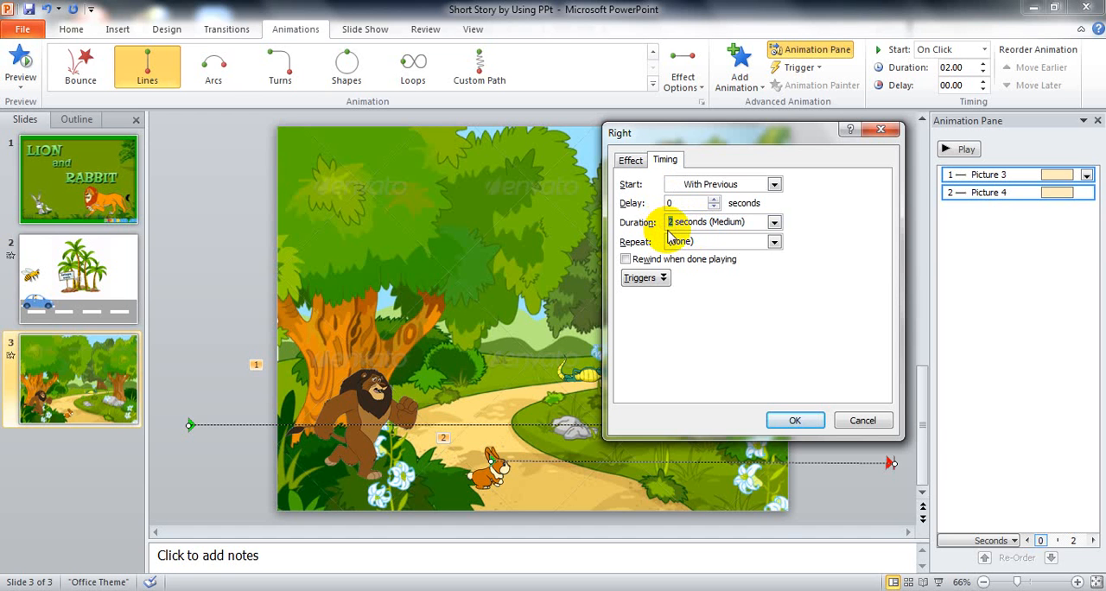
type("7")
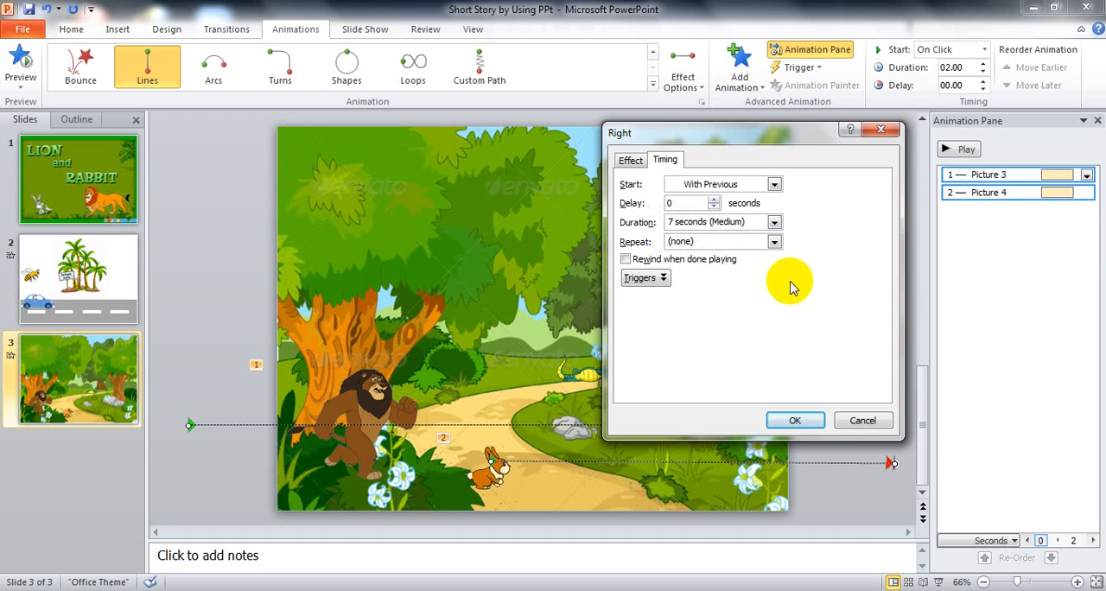
left_click_drag(754, 222, 710, 223)
key("BackSpace")
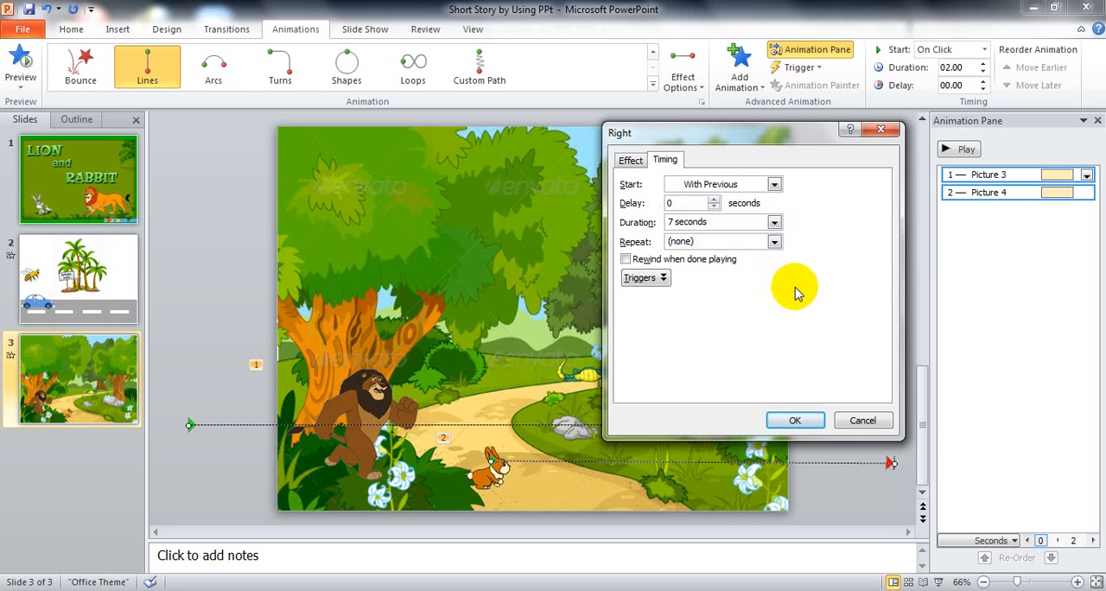
- Make both animations repeat Until End of Slide, apply the timing settings, and preview the slide in the slide show
left_click(776, 242)
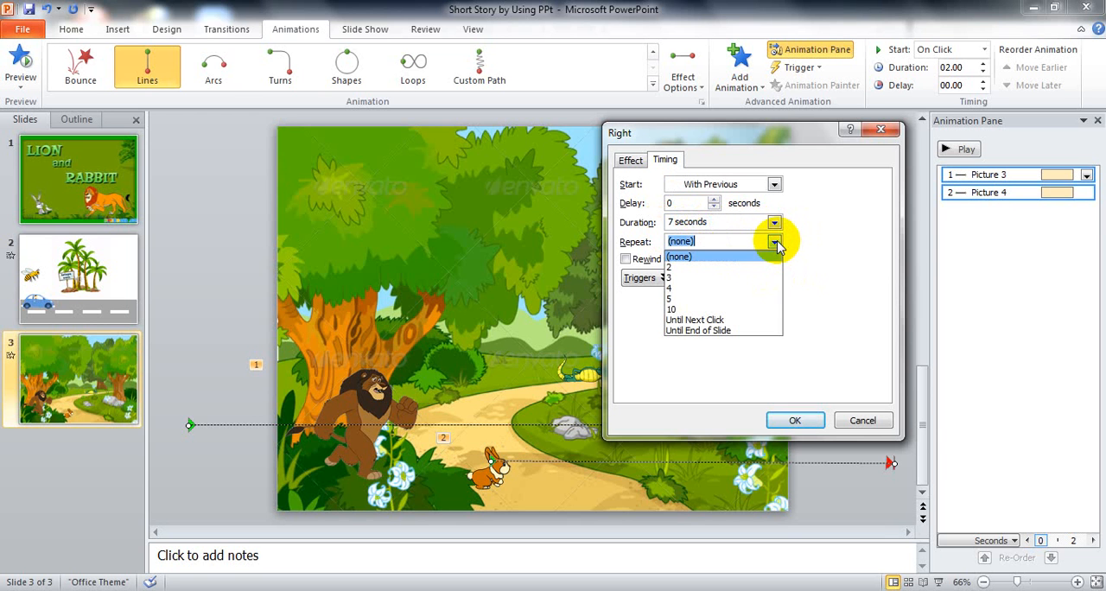
left_click(716, 331)
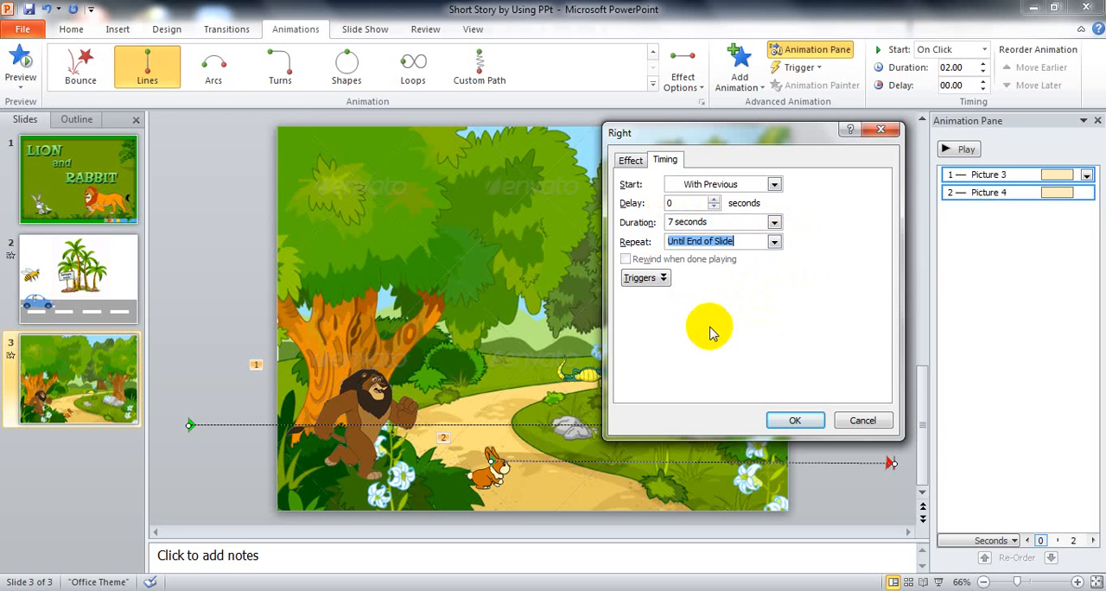
left_click(795, 420)
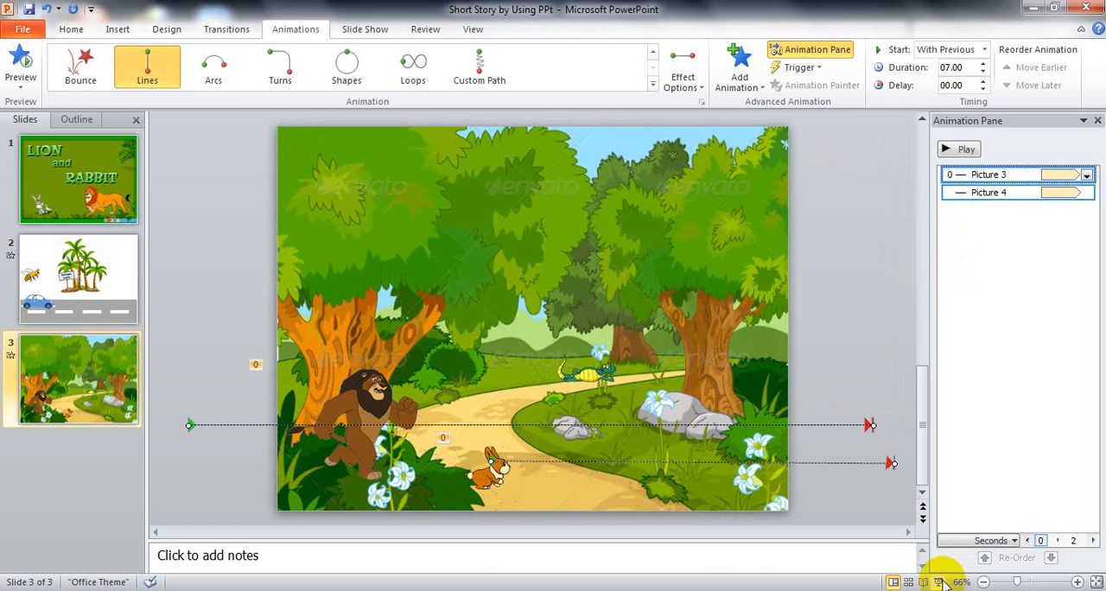
left_click(940, 582)
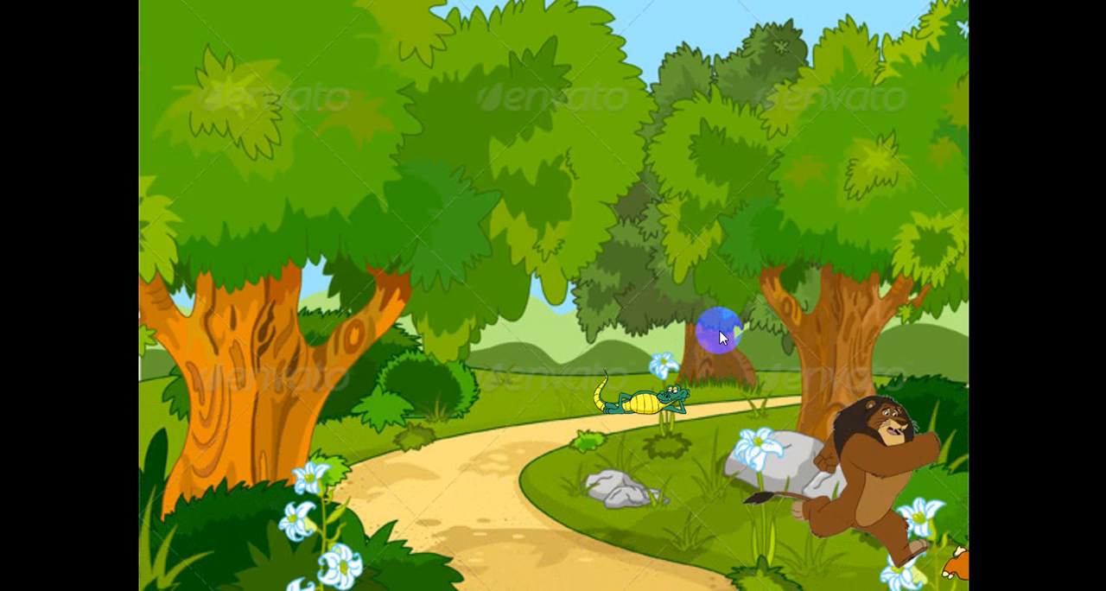
key("Escape")
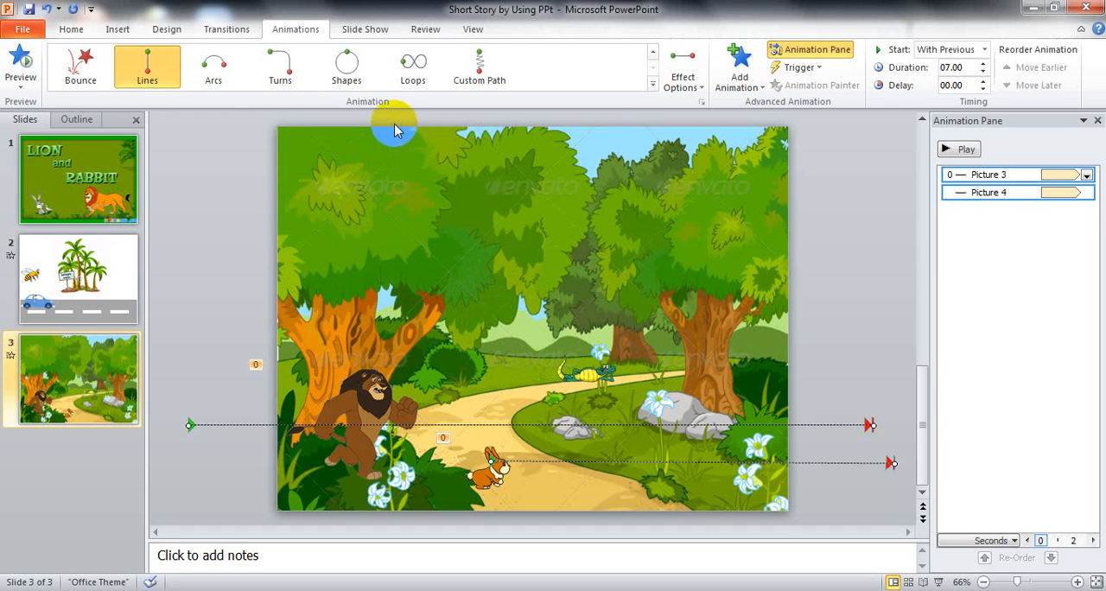
- Insert the audio file suara-burung-bangkai-simomot-2 and place its speaker icon in the slide's upper left corner
left_click(123, 31)
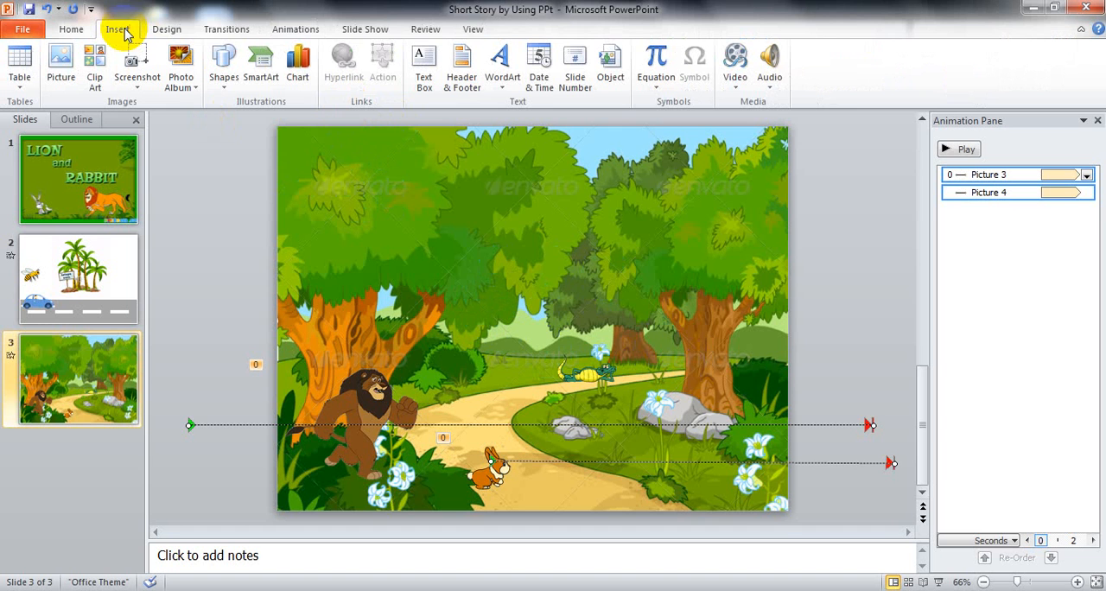
left_click(775, 91)
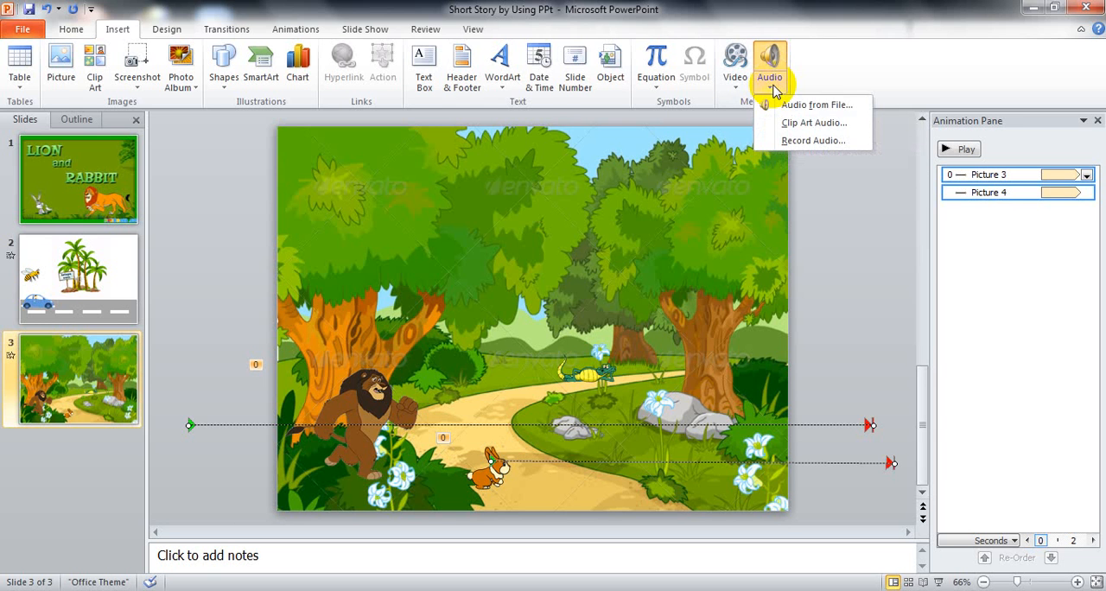
left_click(802, 107)
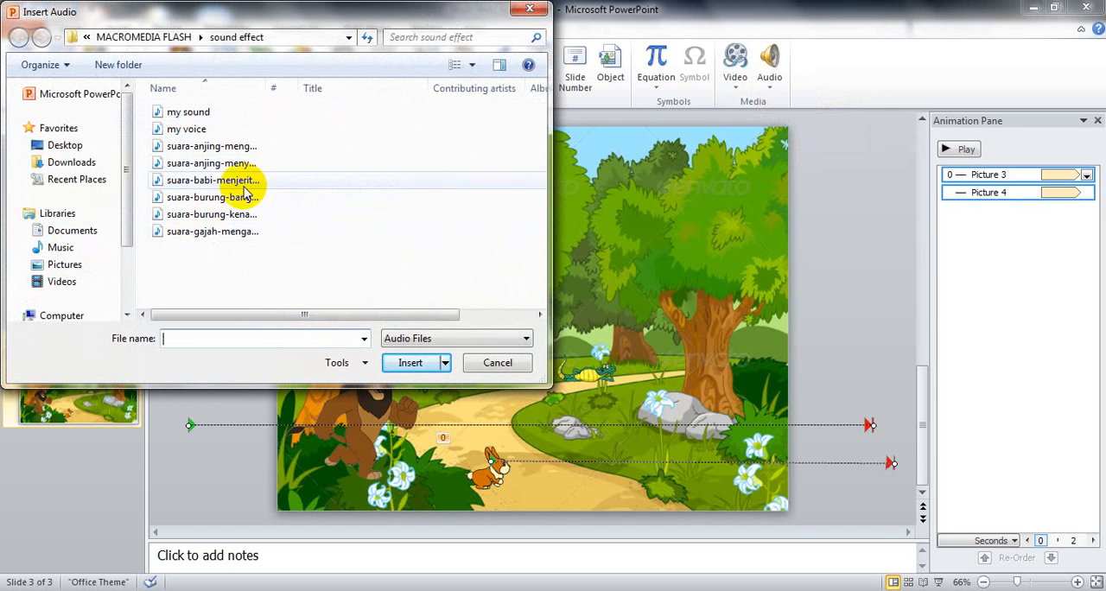
left_click(216, 197)
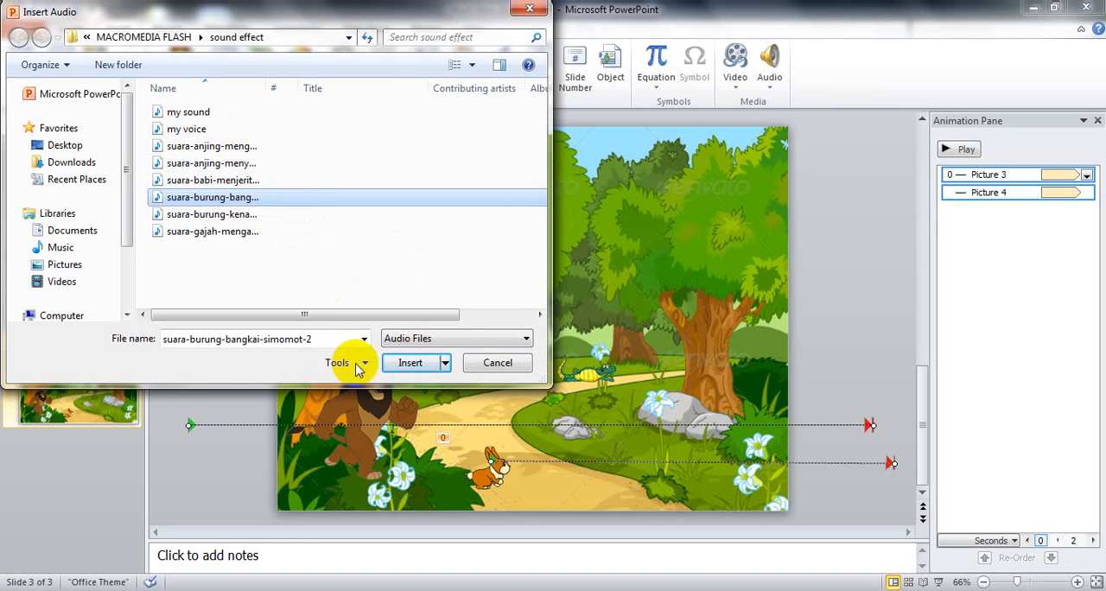
left_click(413, 363)
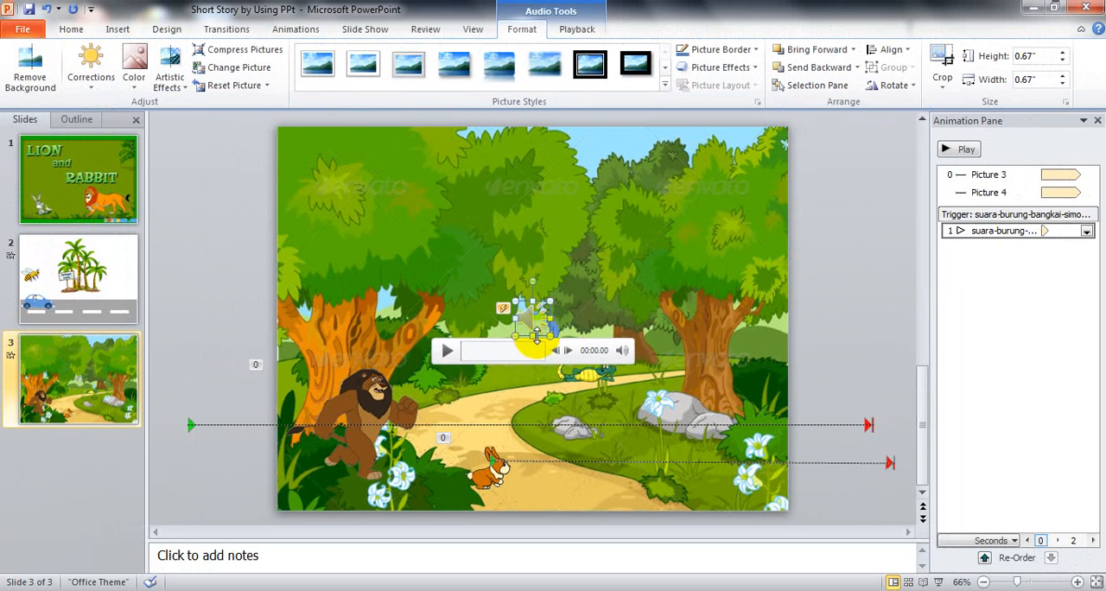
left_click_drag(529, 324, 318, 162)
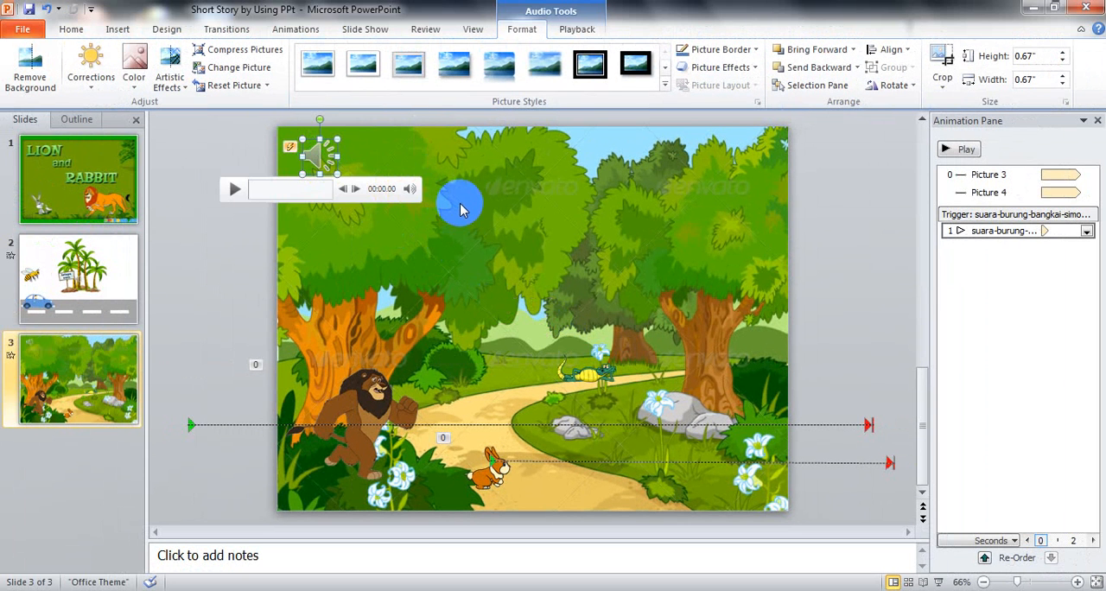
- Set the bird sound to start With Previous and move it ahead of both picture animations in the animation order
left_click(1086, 232)
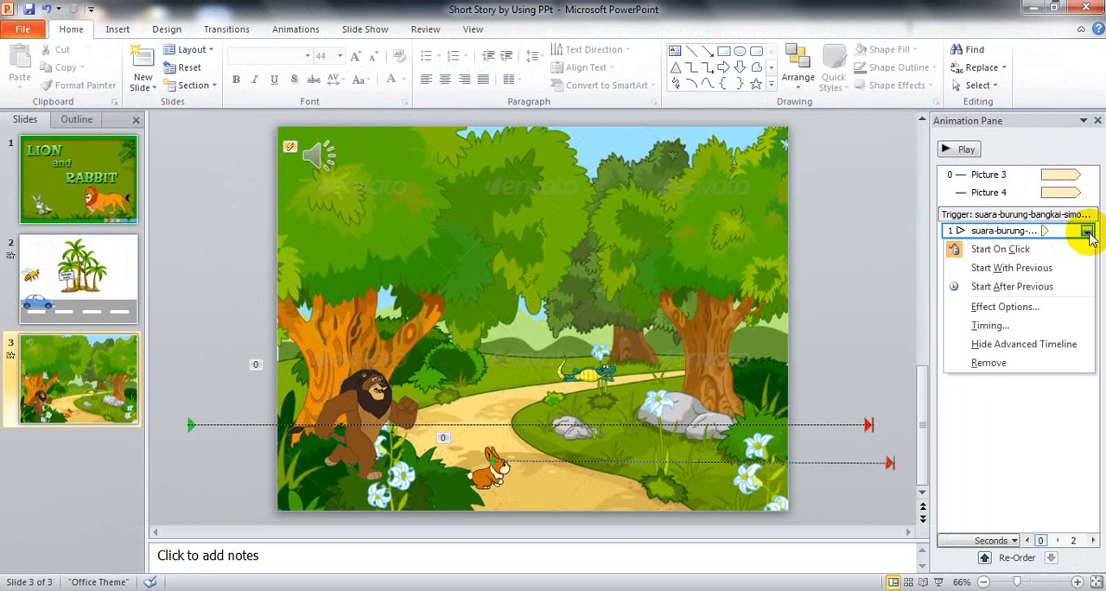
left_click(1020, 269)
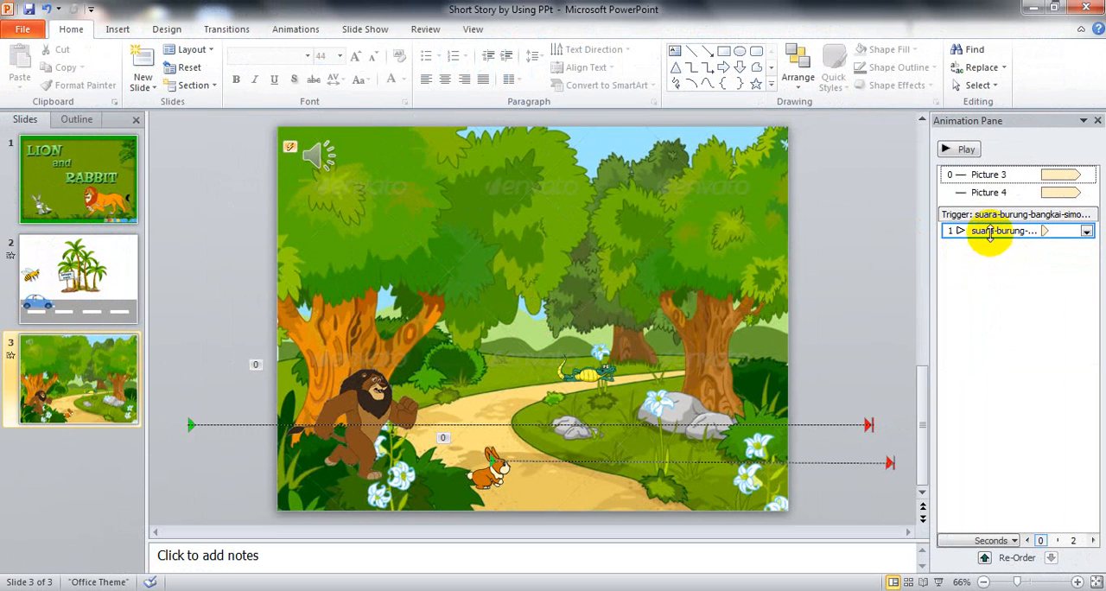
left_click_drag(985, 231, 973, 165)
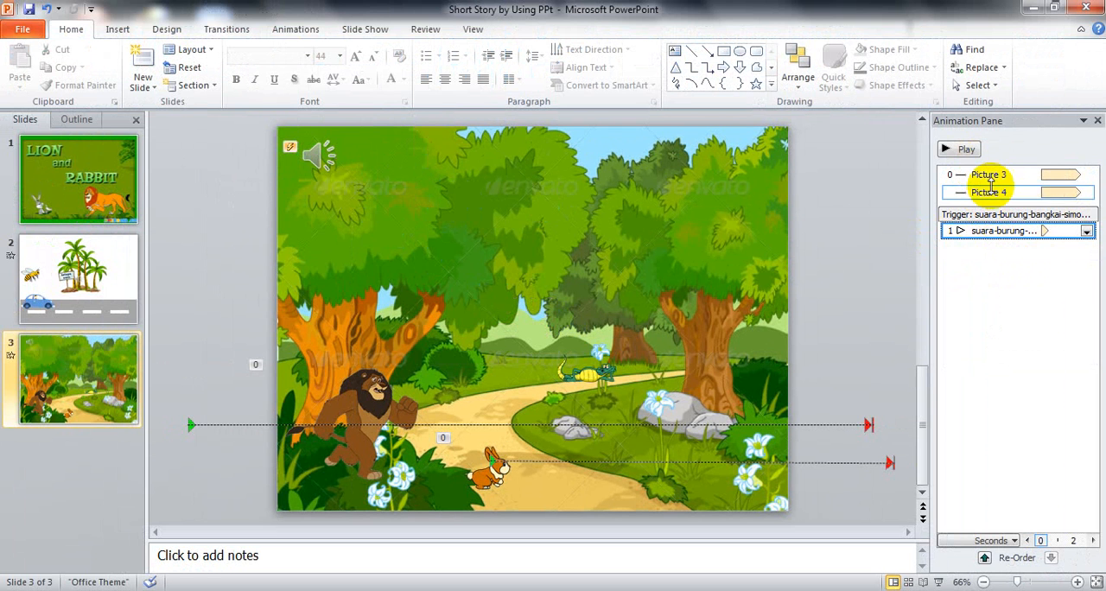
left_click_drag(989, 225, 956, 166)
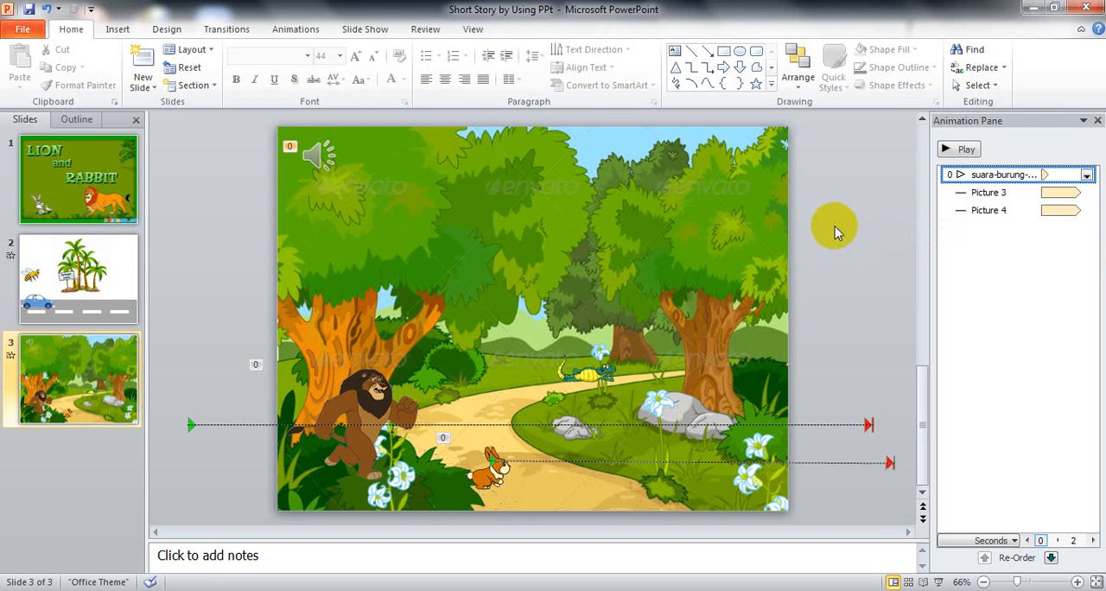